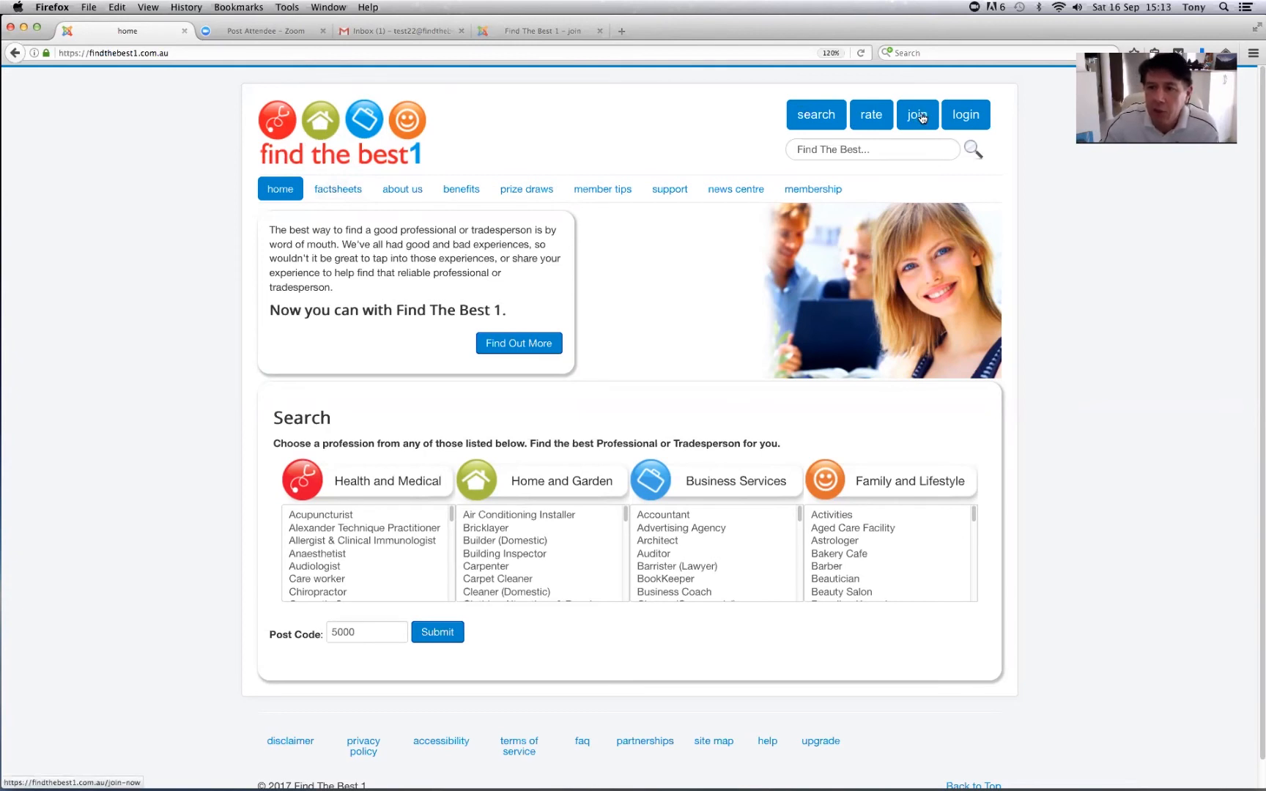
- Open the Join sign-up form, then minimize Firefox to reveal the phone screenshots
click(920, 116)
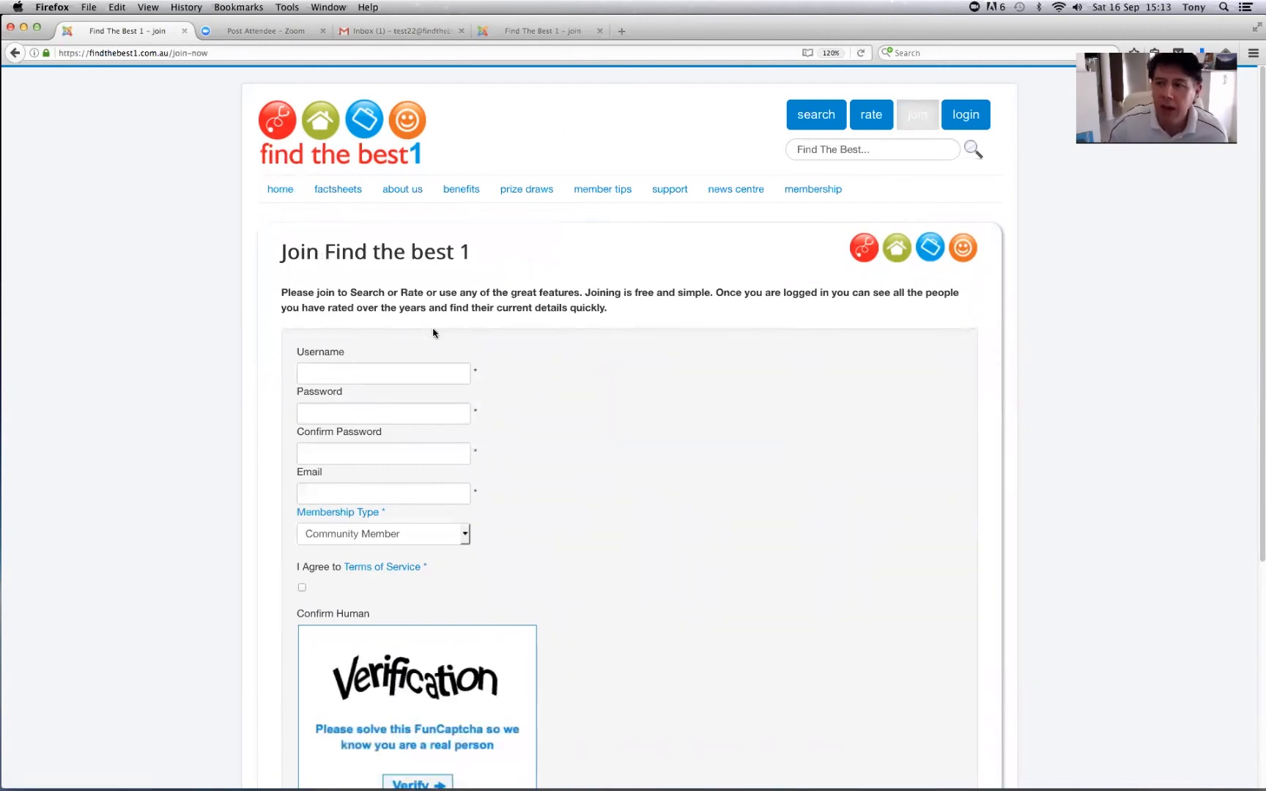
click(23, 29)
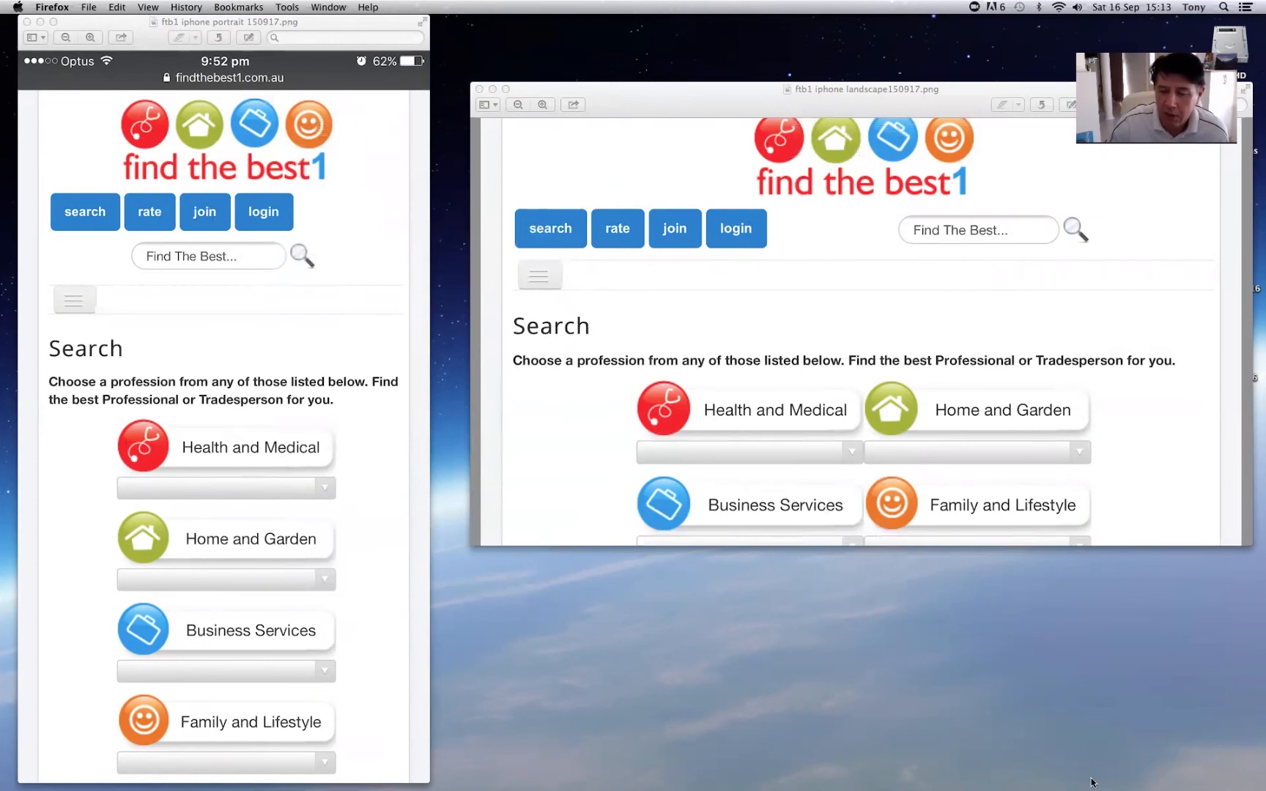
- Bring the Firefox sign-up form back in front of the Preview screenshots
mouse_move(1092, 783)
click(1191, 766)
- Enter username test22, the password and an e-mail address, and accept the Terms of Service
click(352, 375)
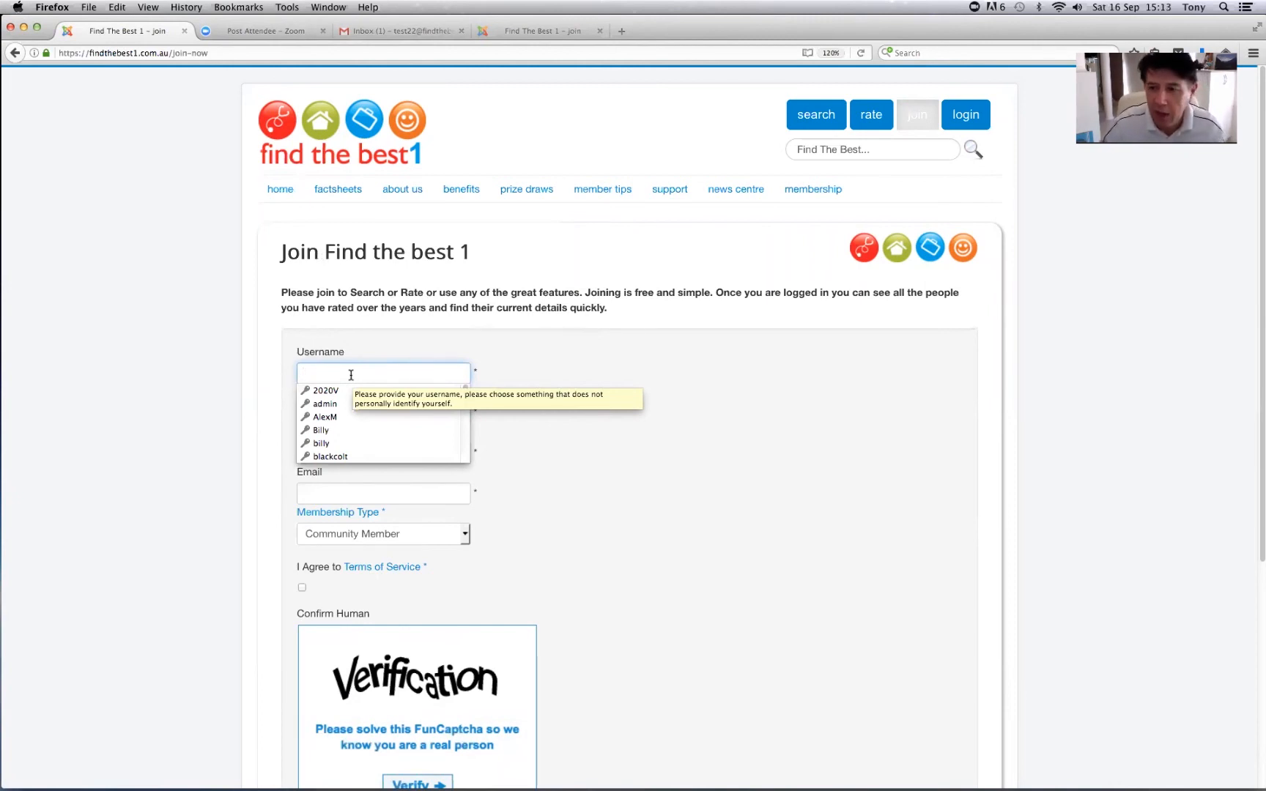
text(test22)
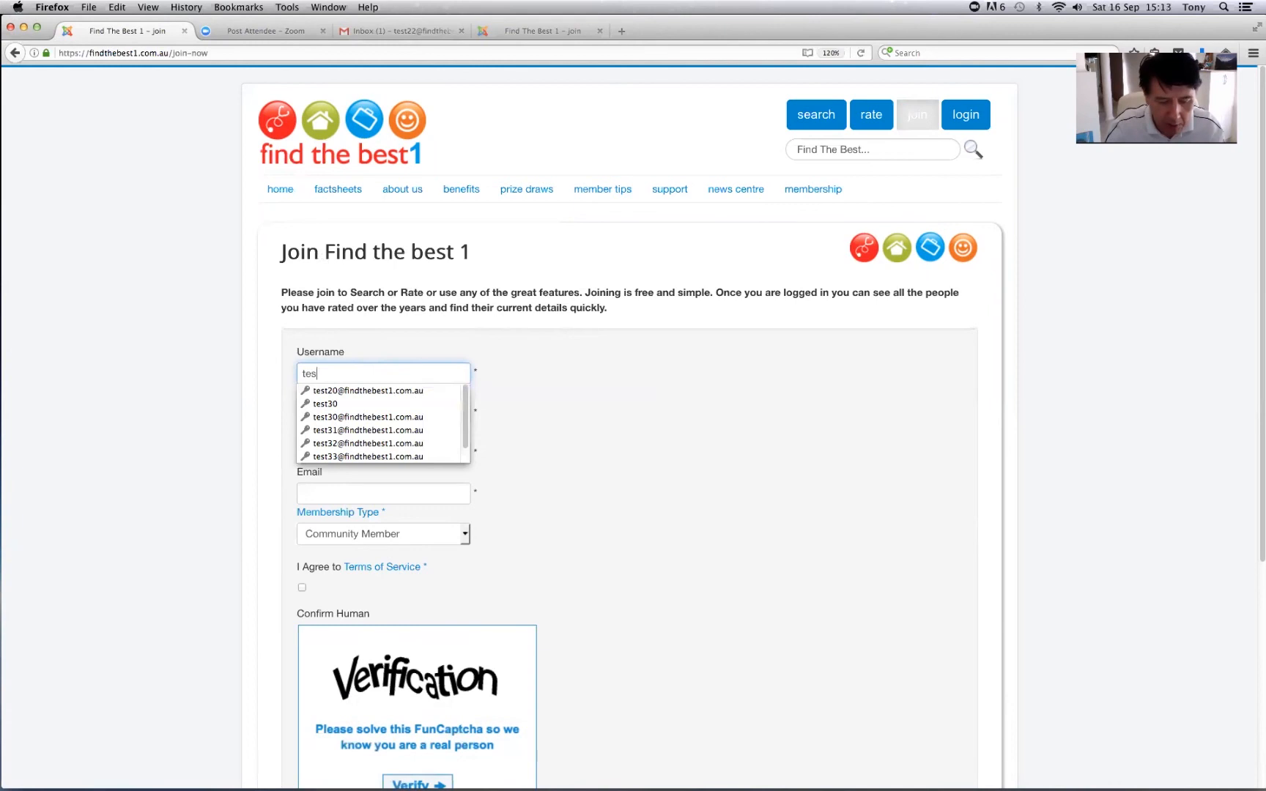
click(365, 416)
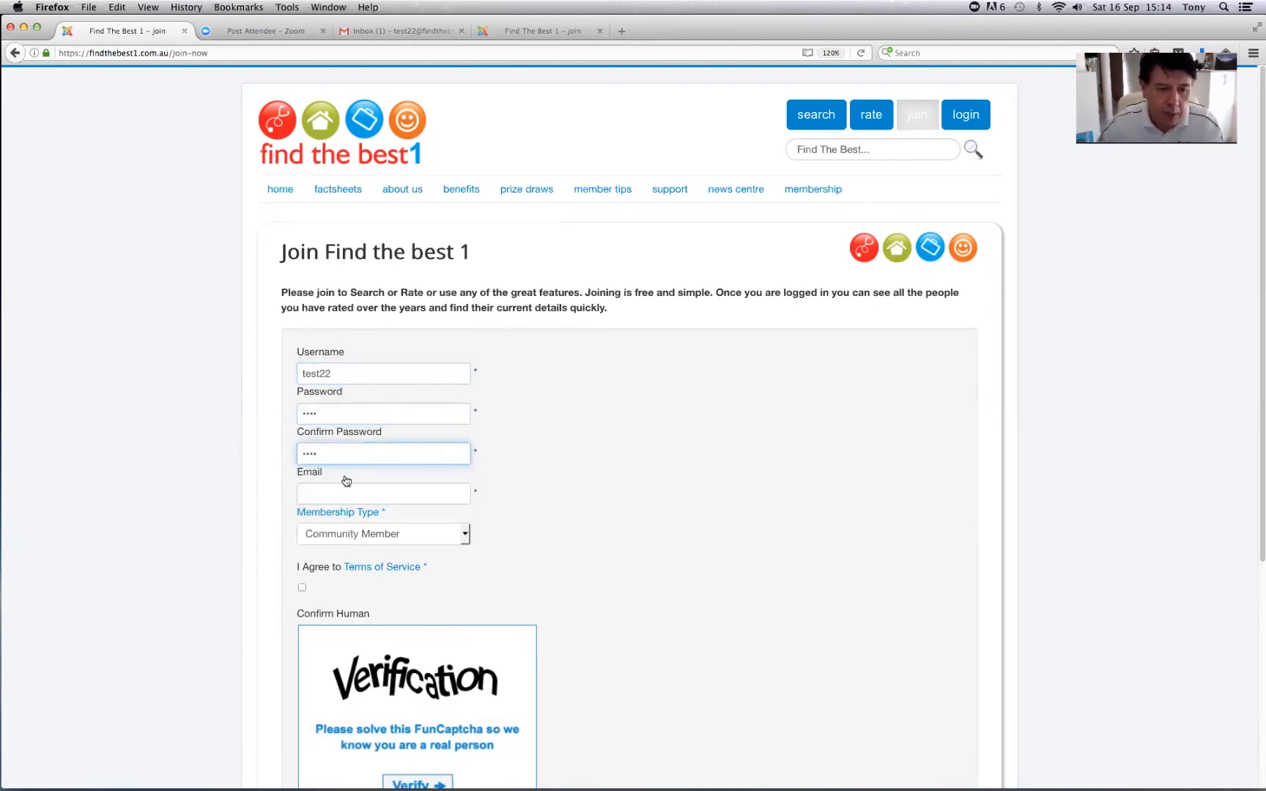
click(343, 491)
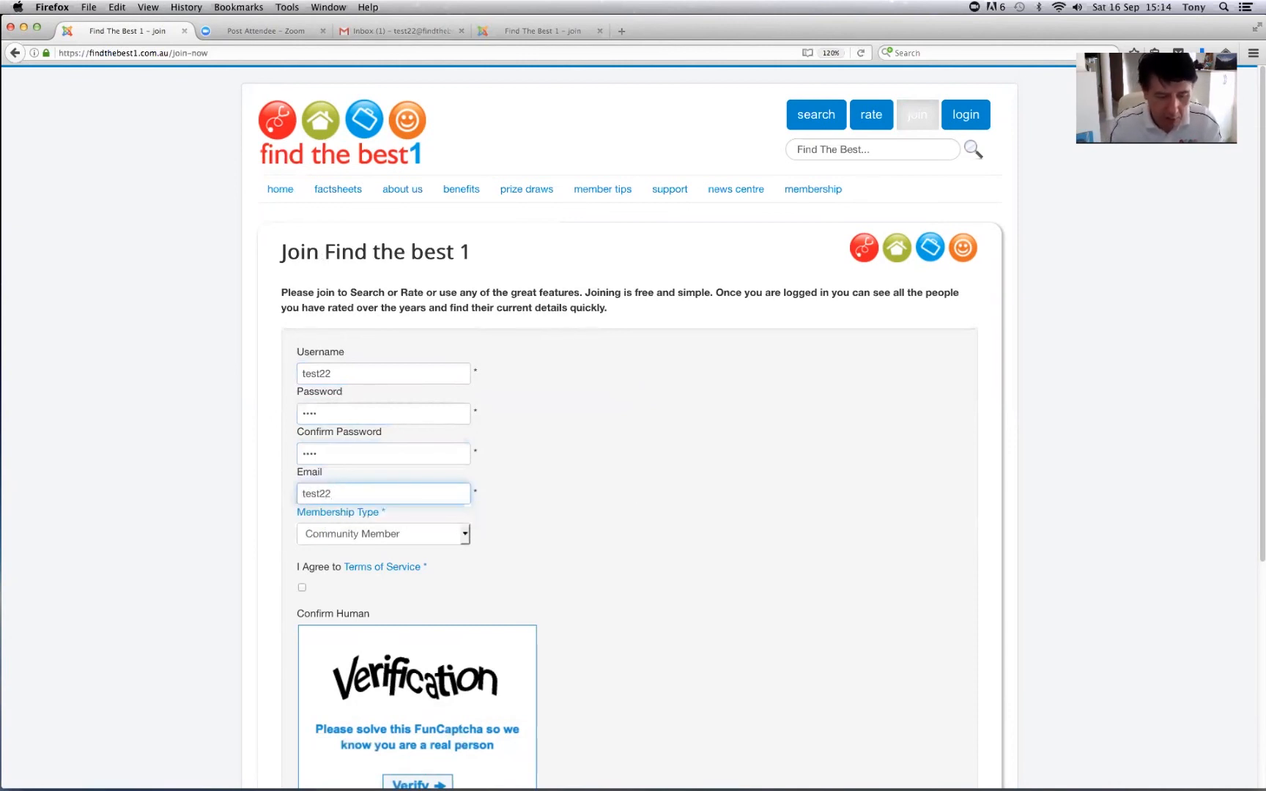
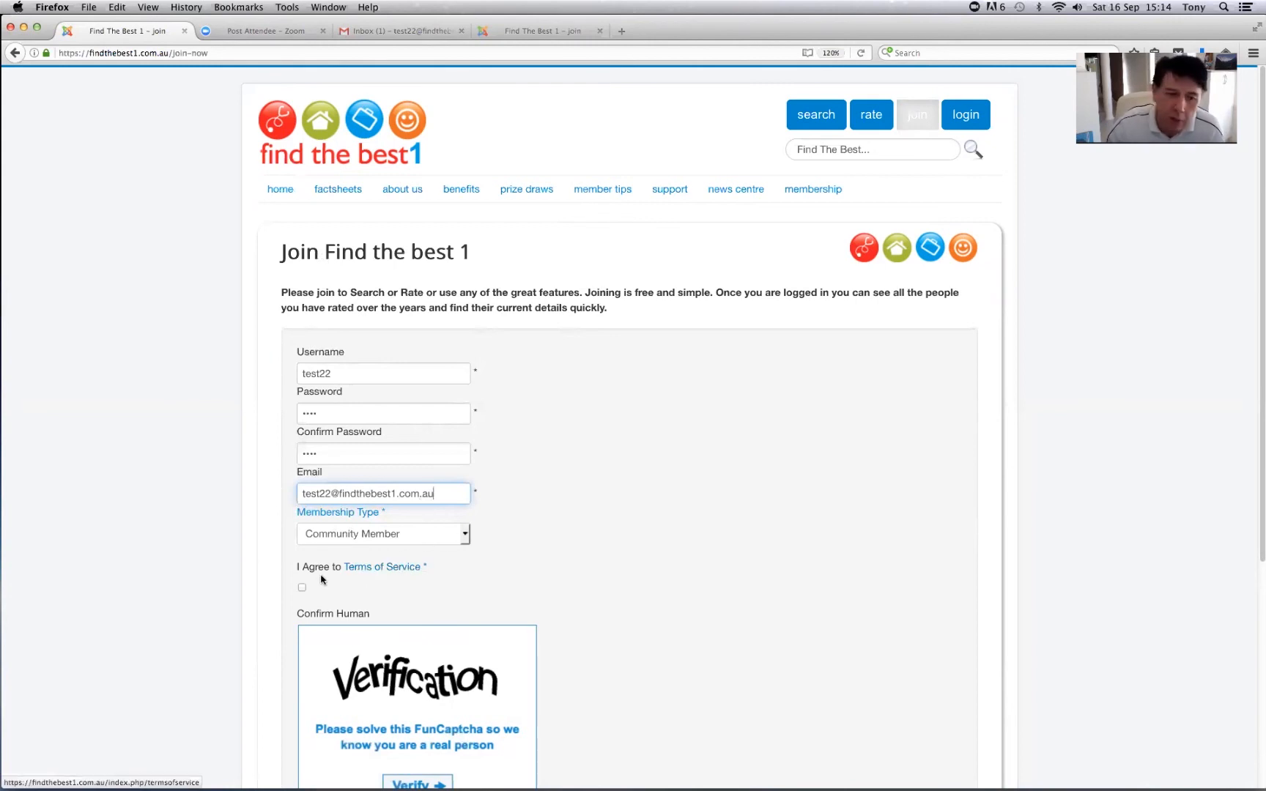
click(302, 587)
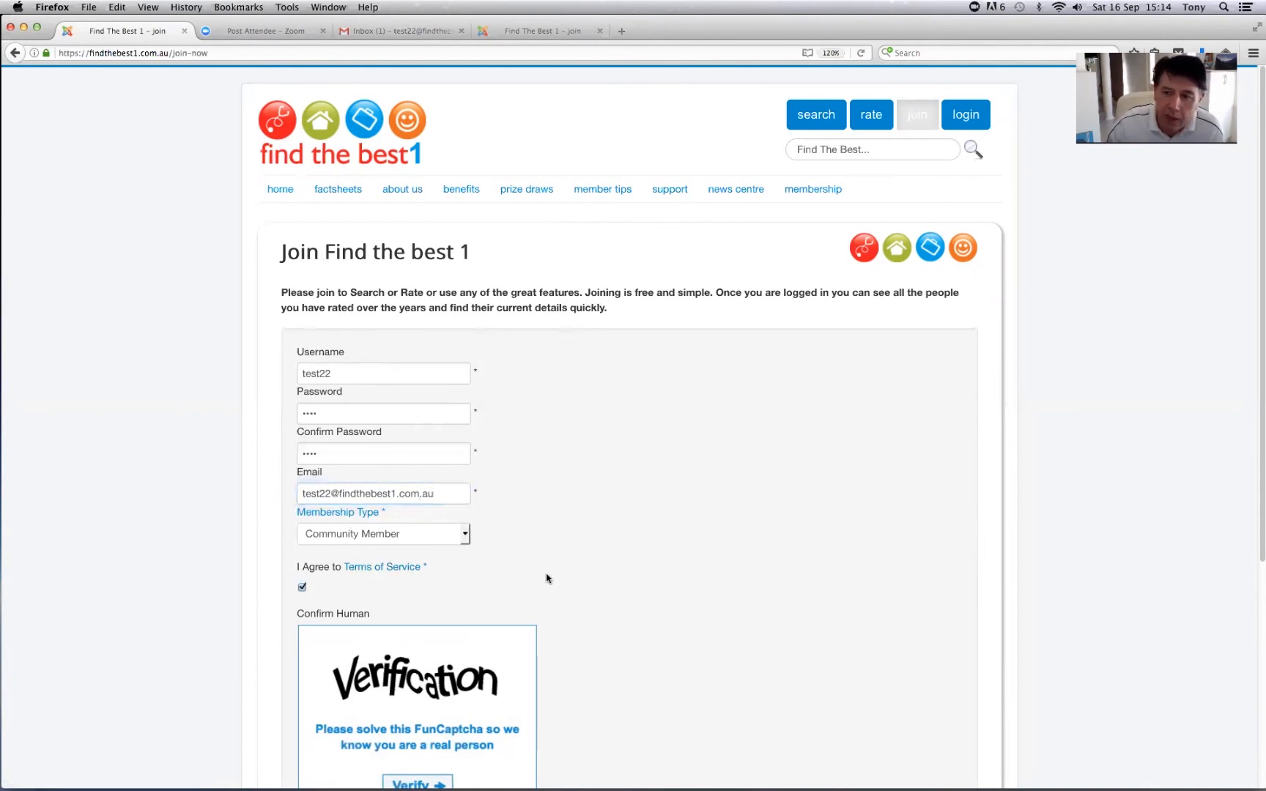
- Solve the FunCaptcha by placing the woman's face and music note centrally, then submit Join
scroll(550, 584, down, 5)
scroll(547, 578, down, 1)
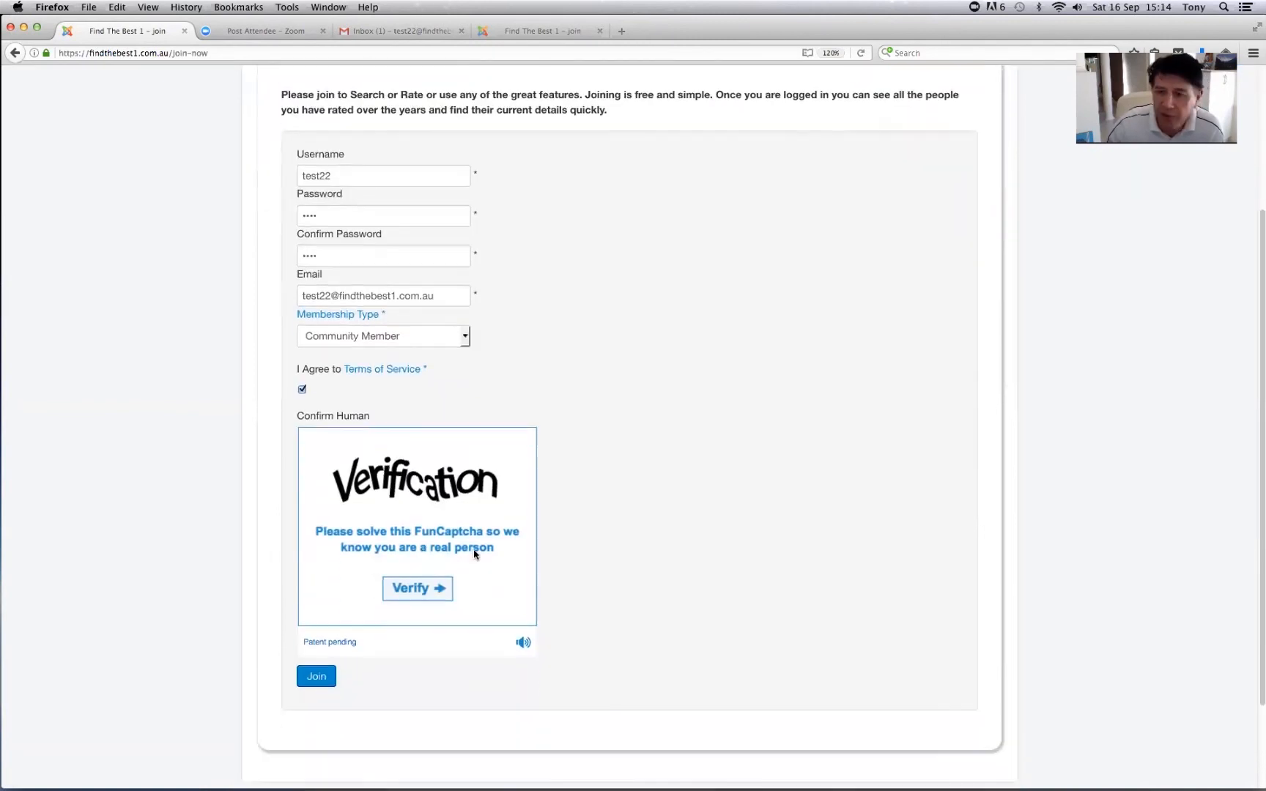
click(444, 543)
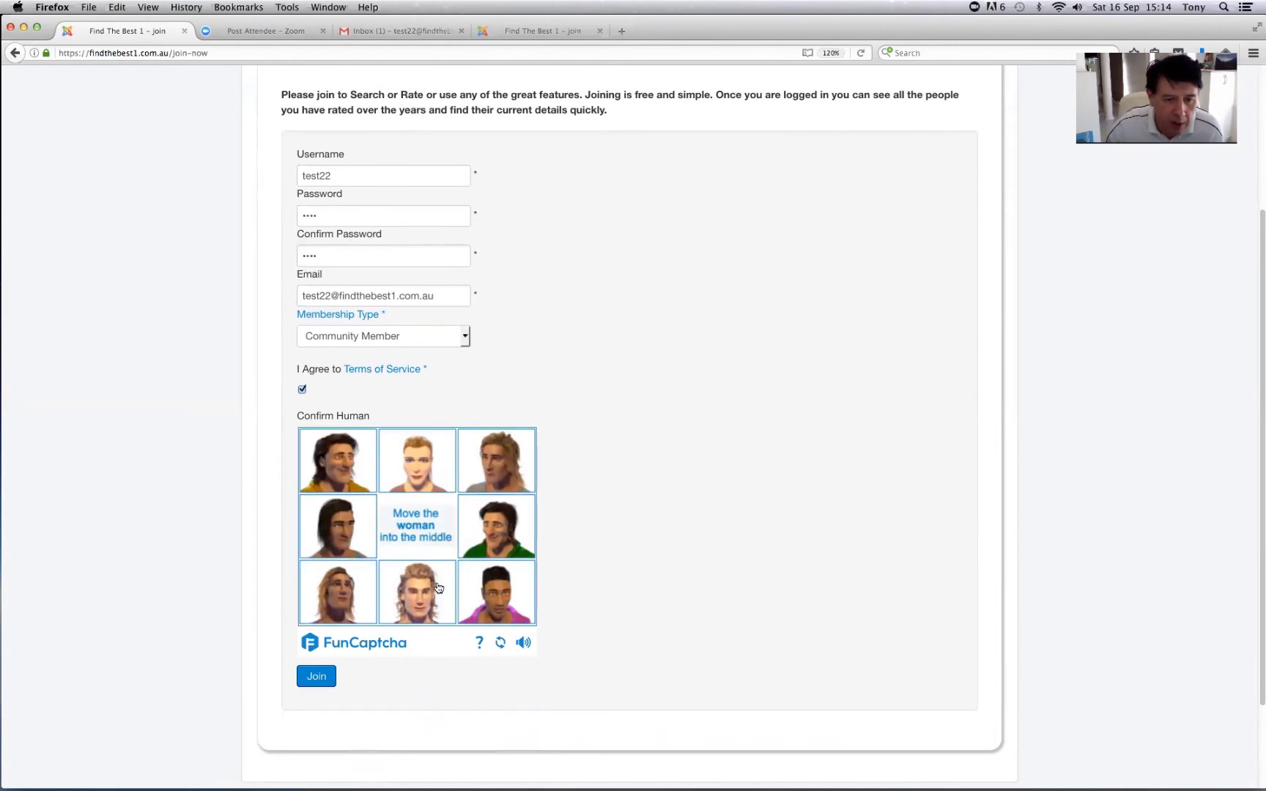
drag(420, 460, 420, 530)
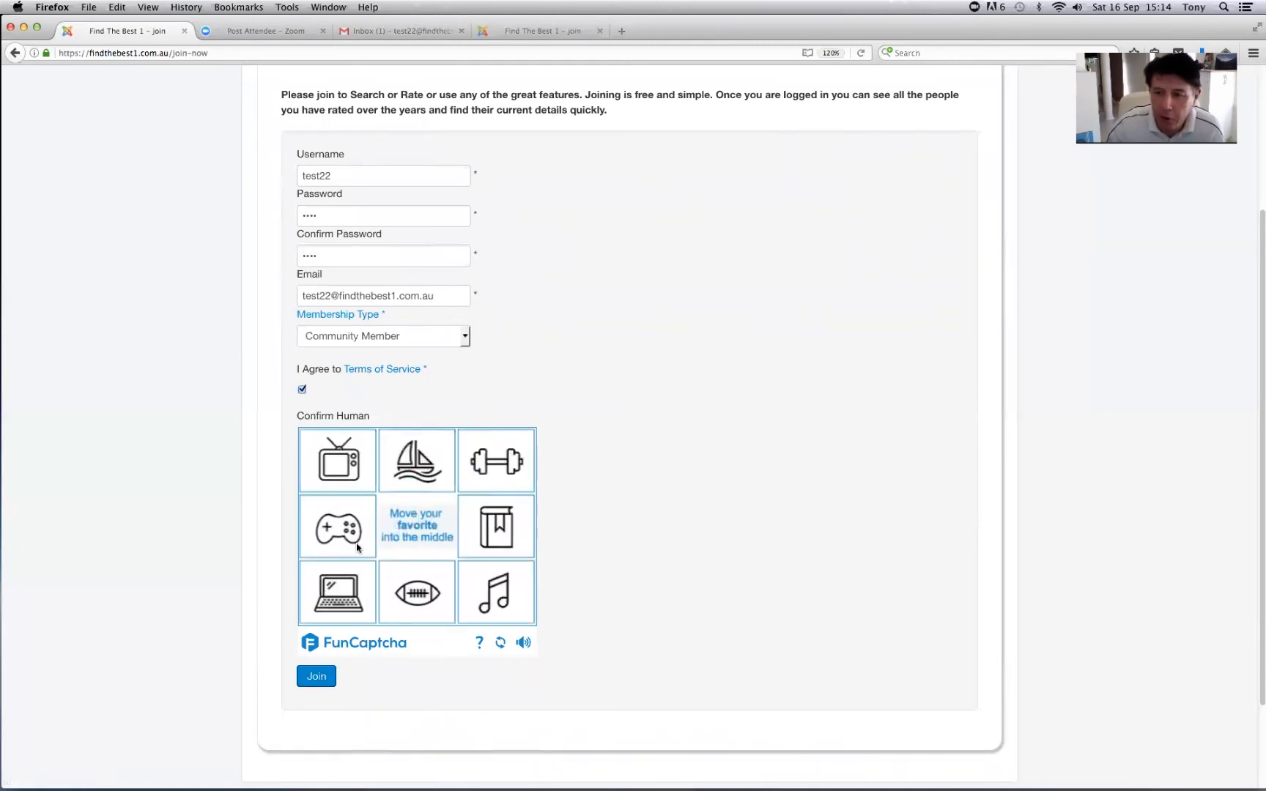
drag(501, 579, 420, 521)
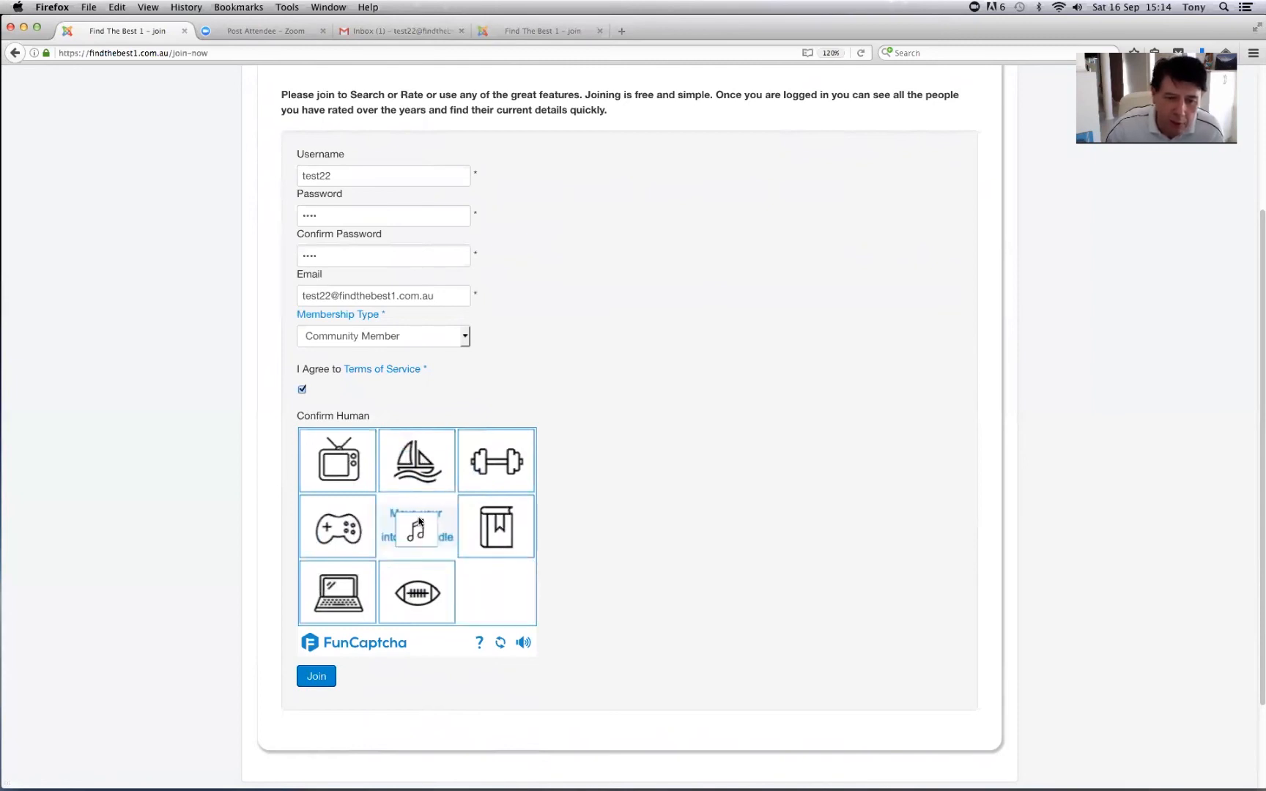
click(316, 677)
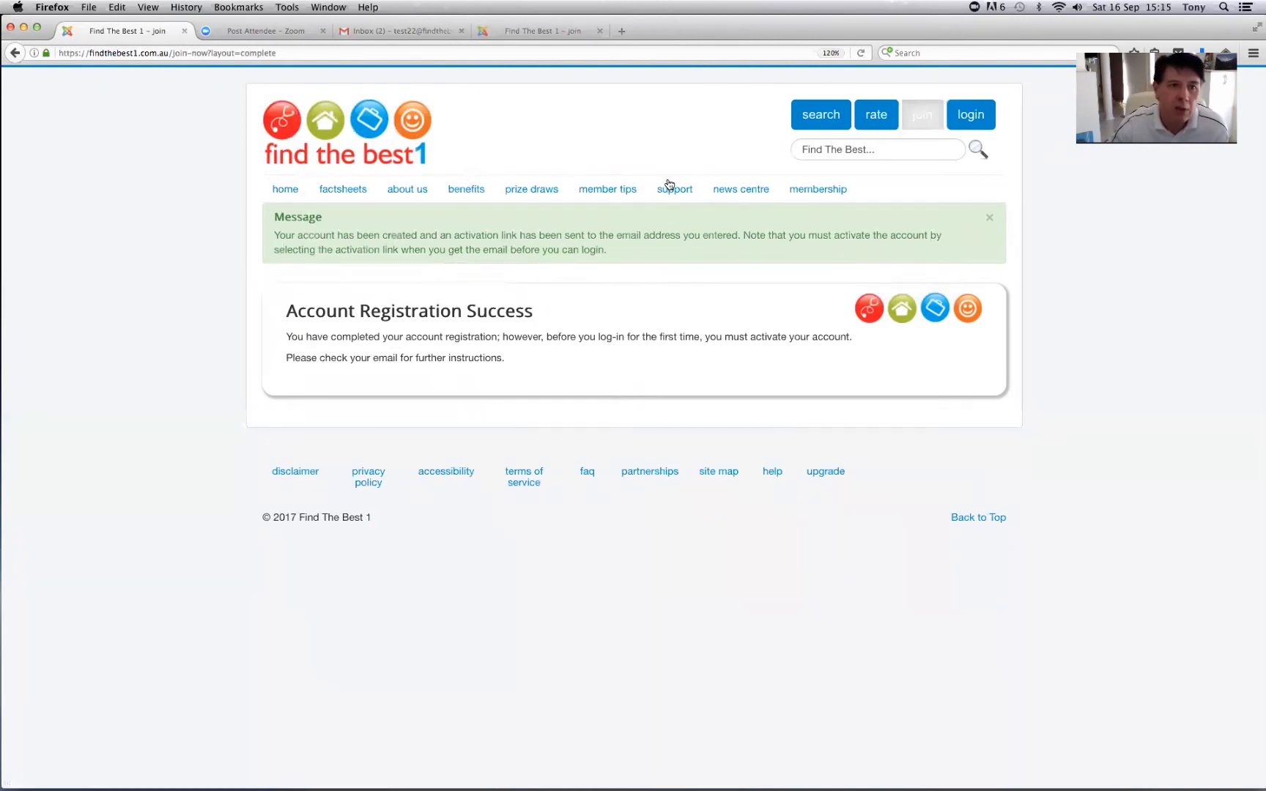
- Open the Account Details email in Gmail and follow its activation link
click(388, 33)
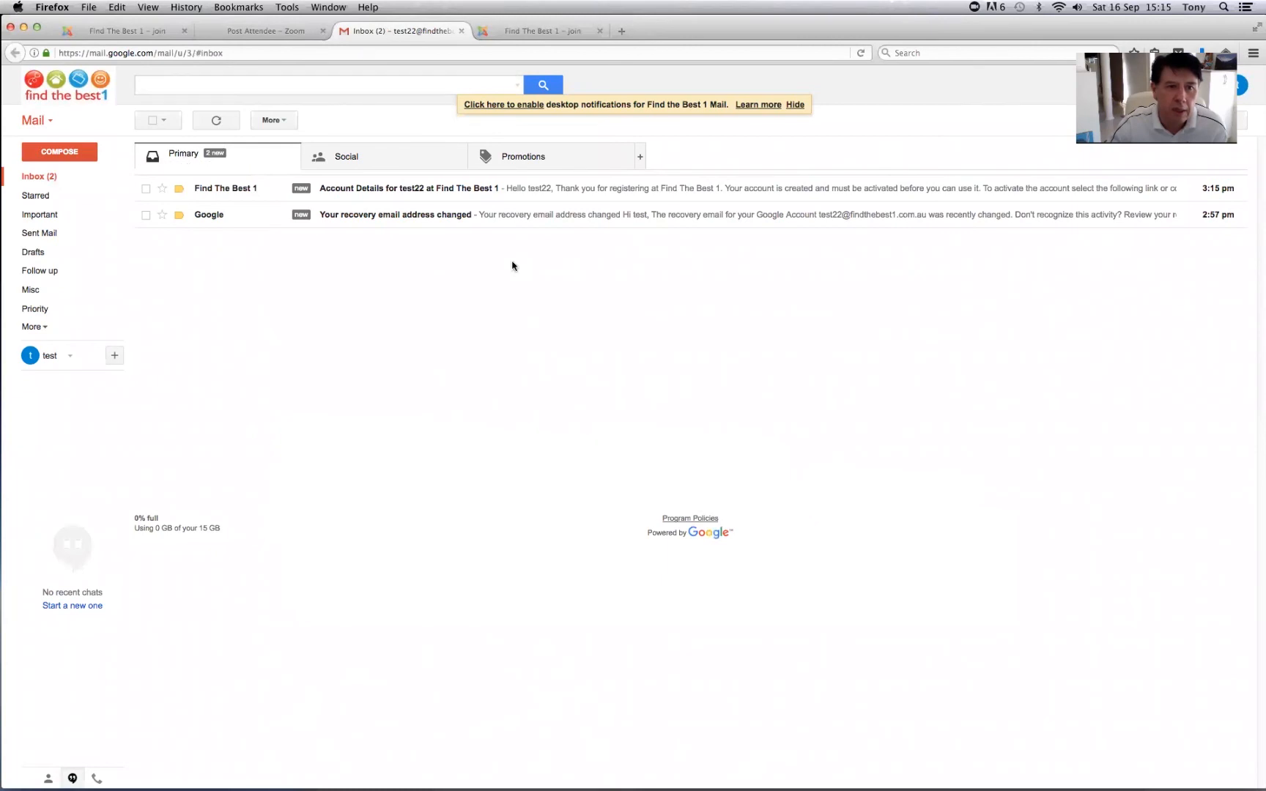
click(438, 193)
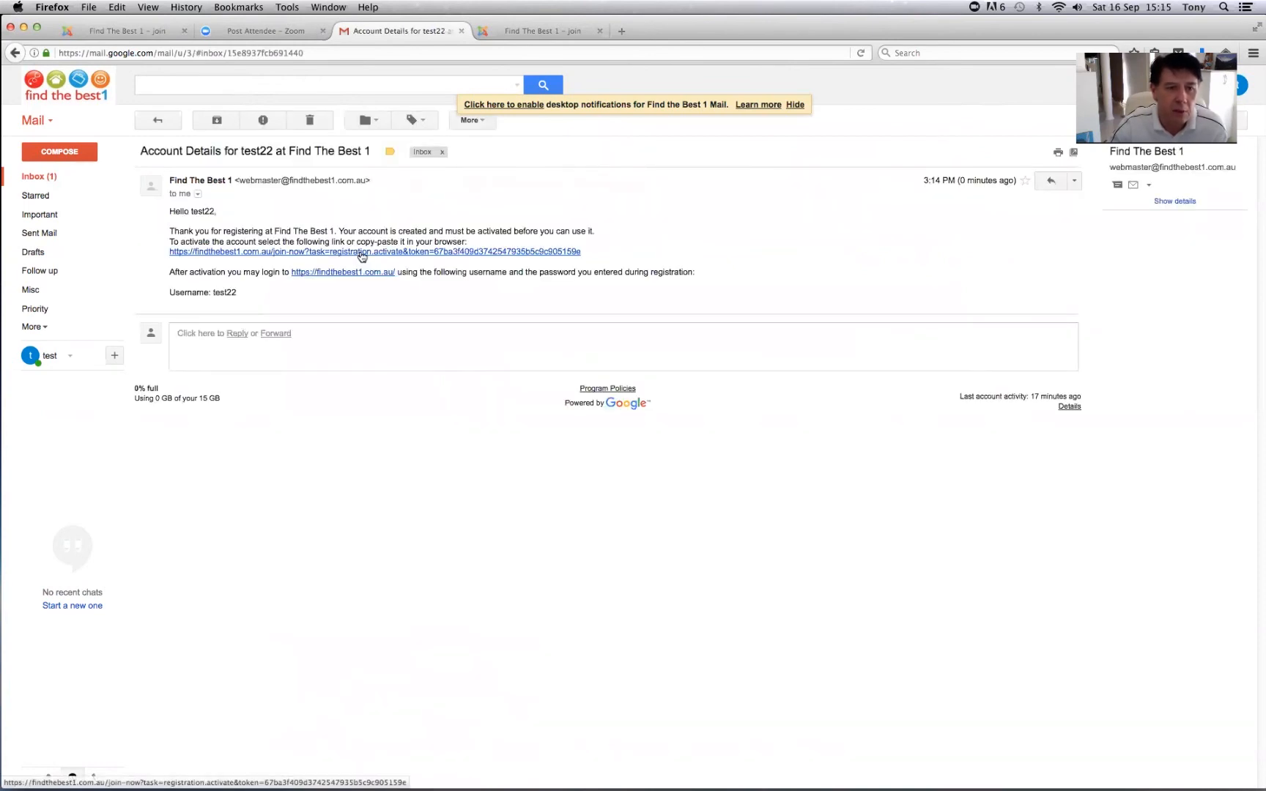
click(362, 253)
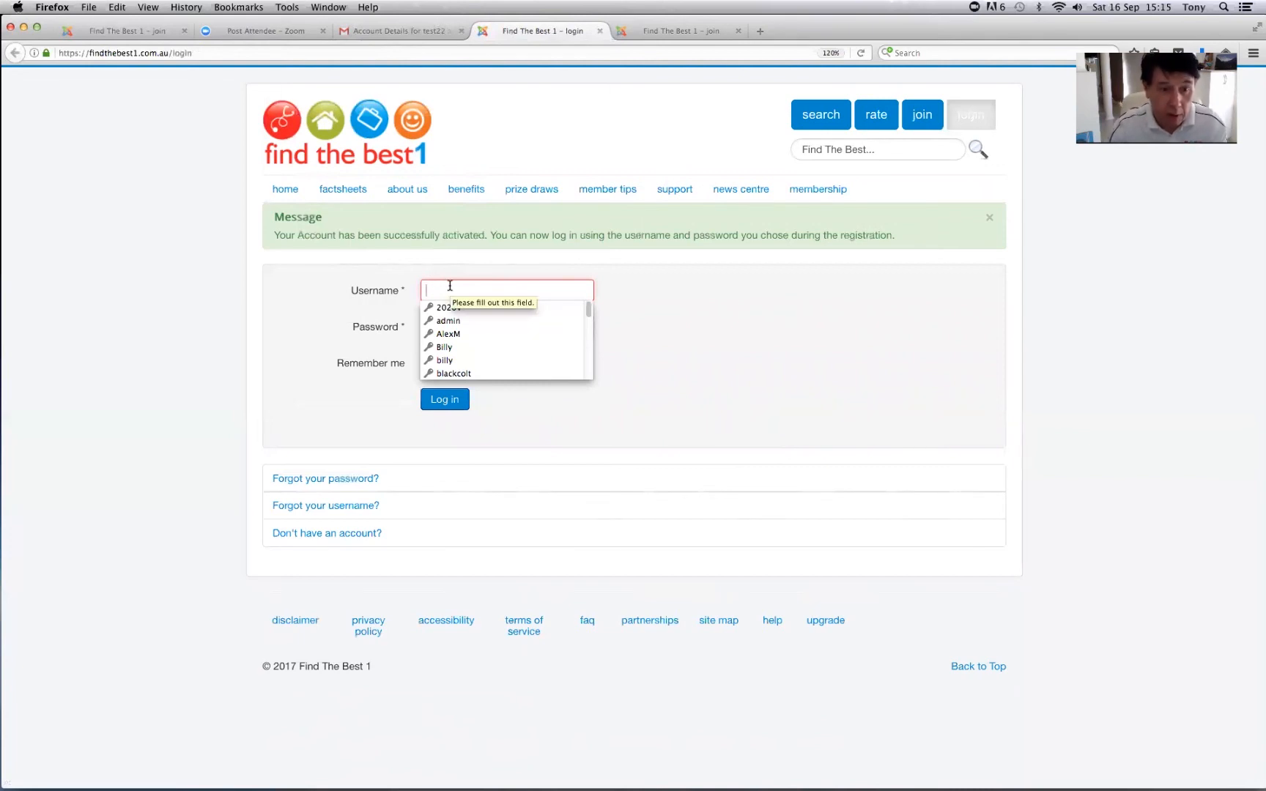
- Log in as test22 with the account password and Remember me ticked
text(tes)
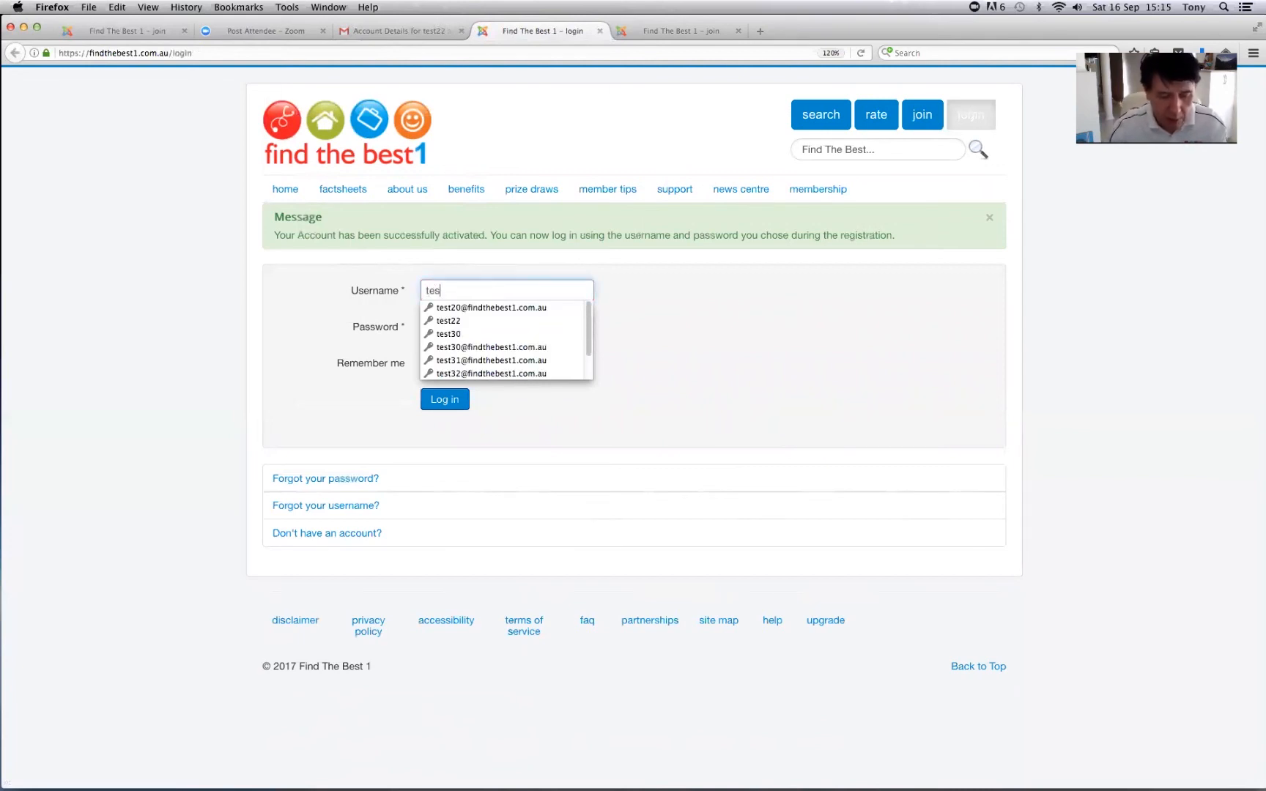
text(t22)
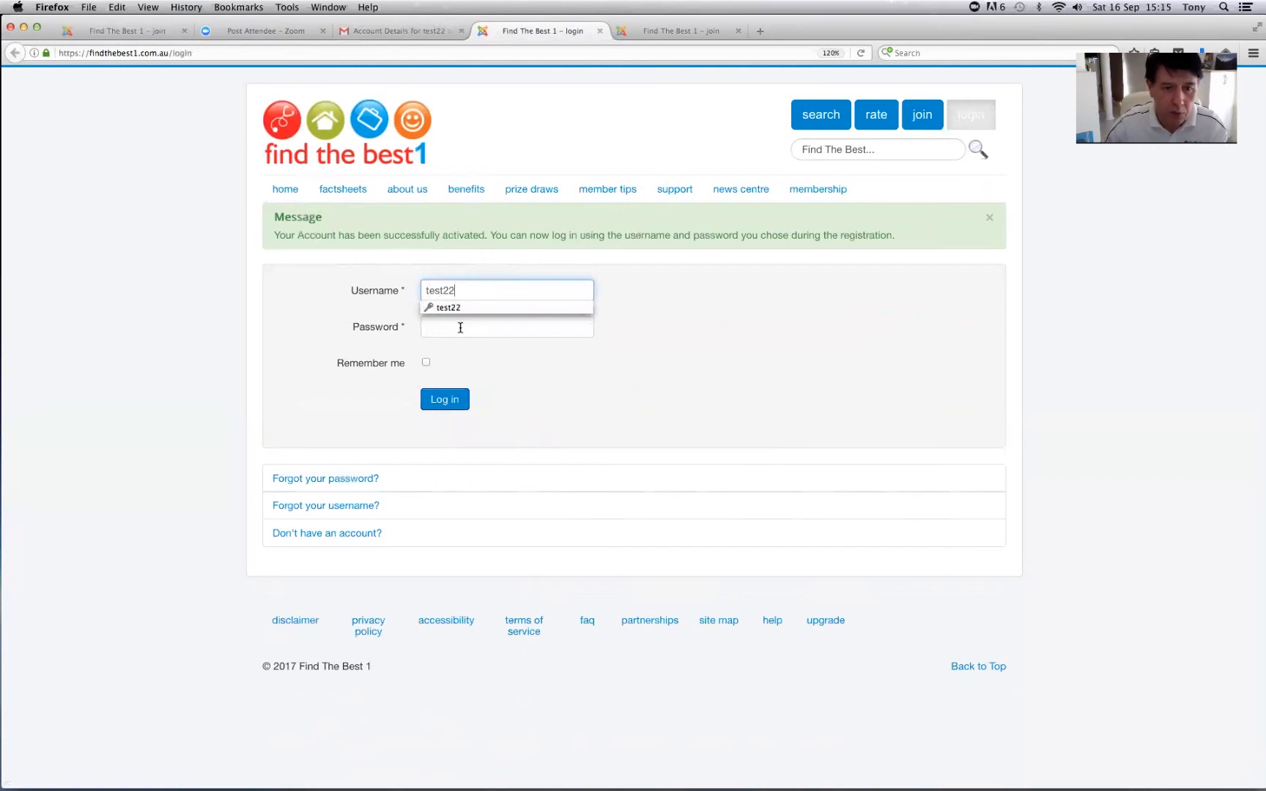
click(459, 327)
text(••)
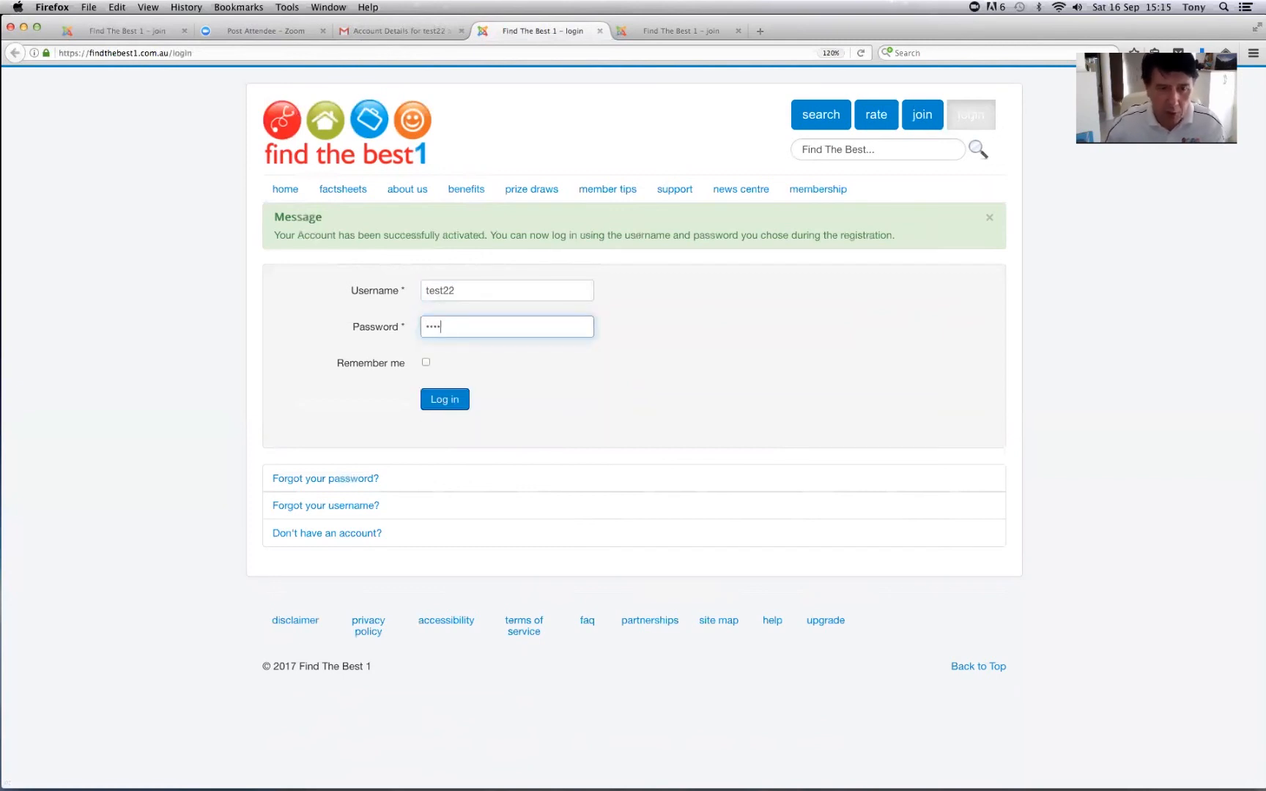
text(••)
click(426, 362)
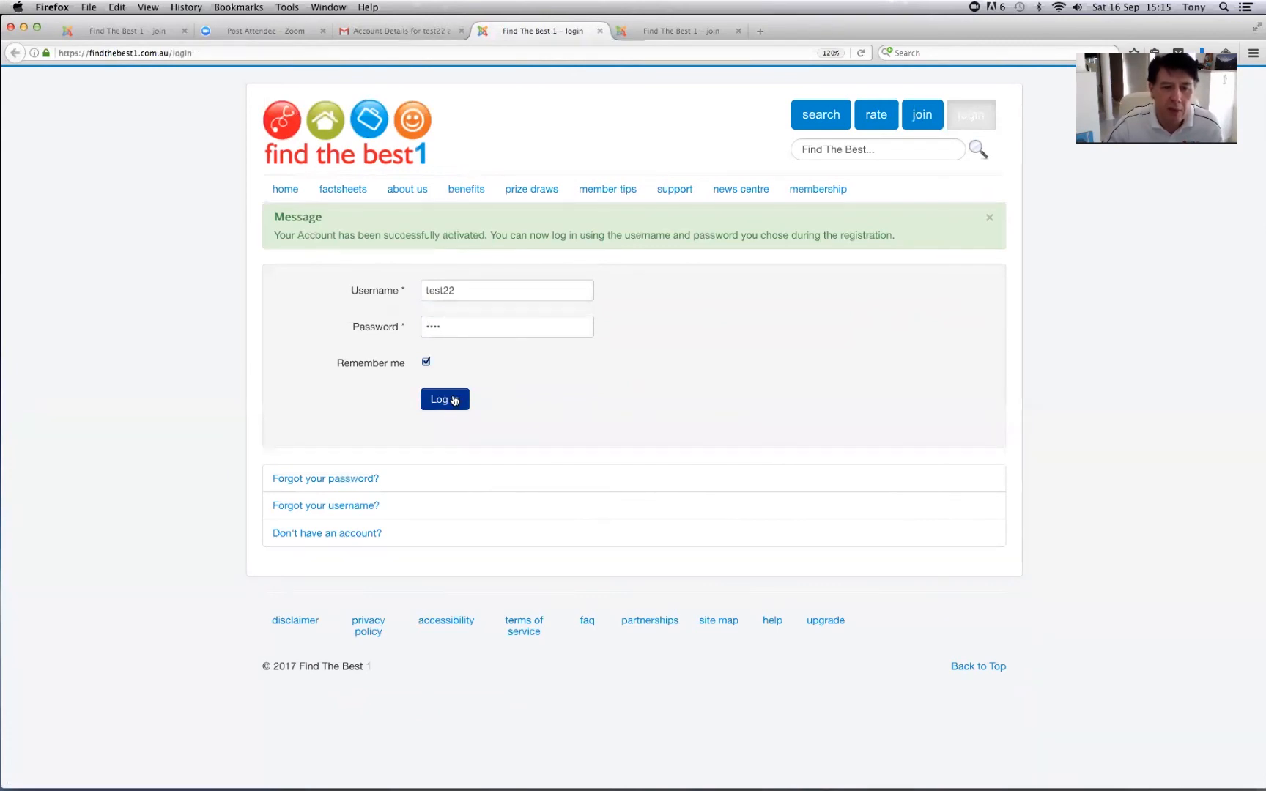
click(453, 401)
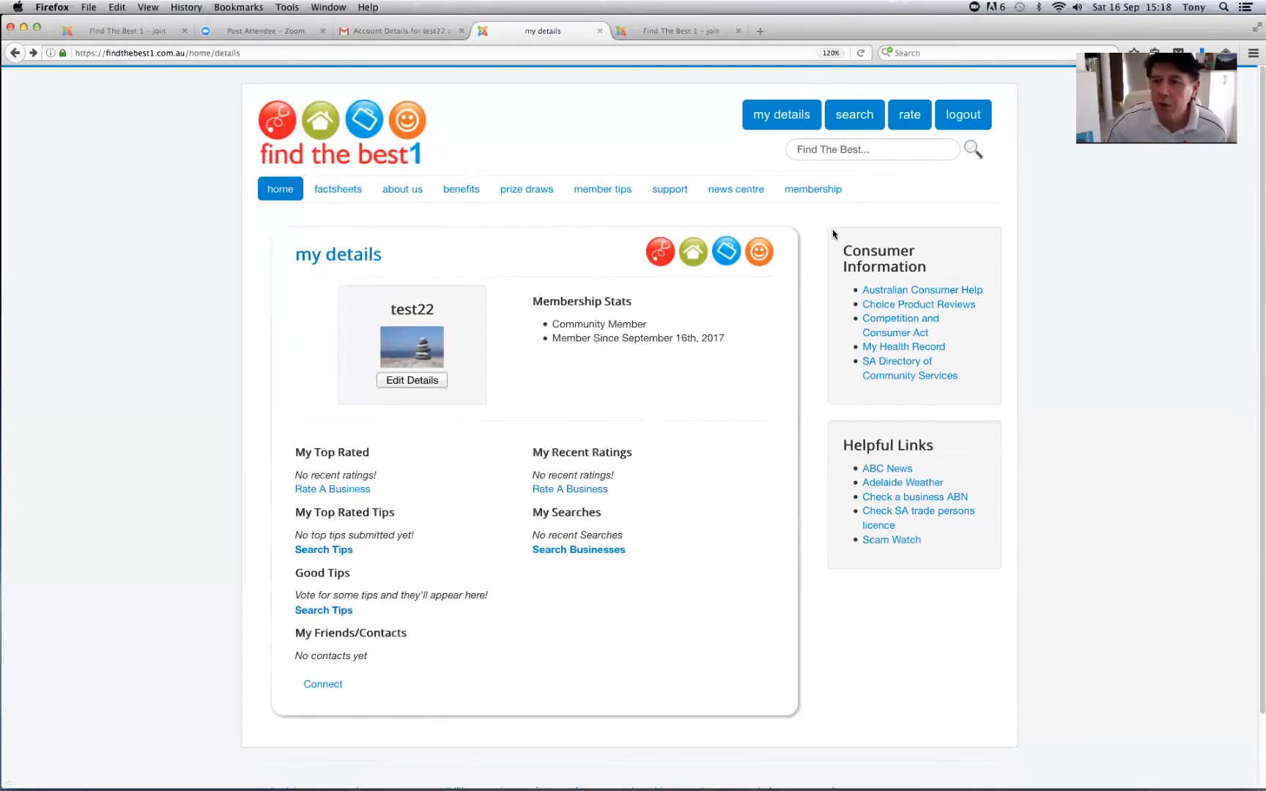
- Start a Barber rating for the business Vinces Mens Hairdressing
click(916, 118)
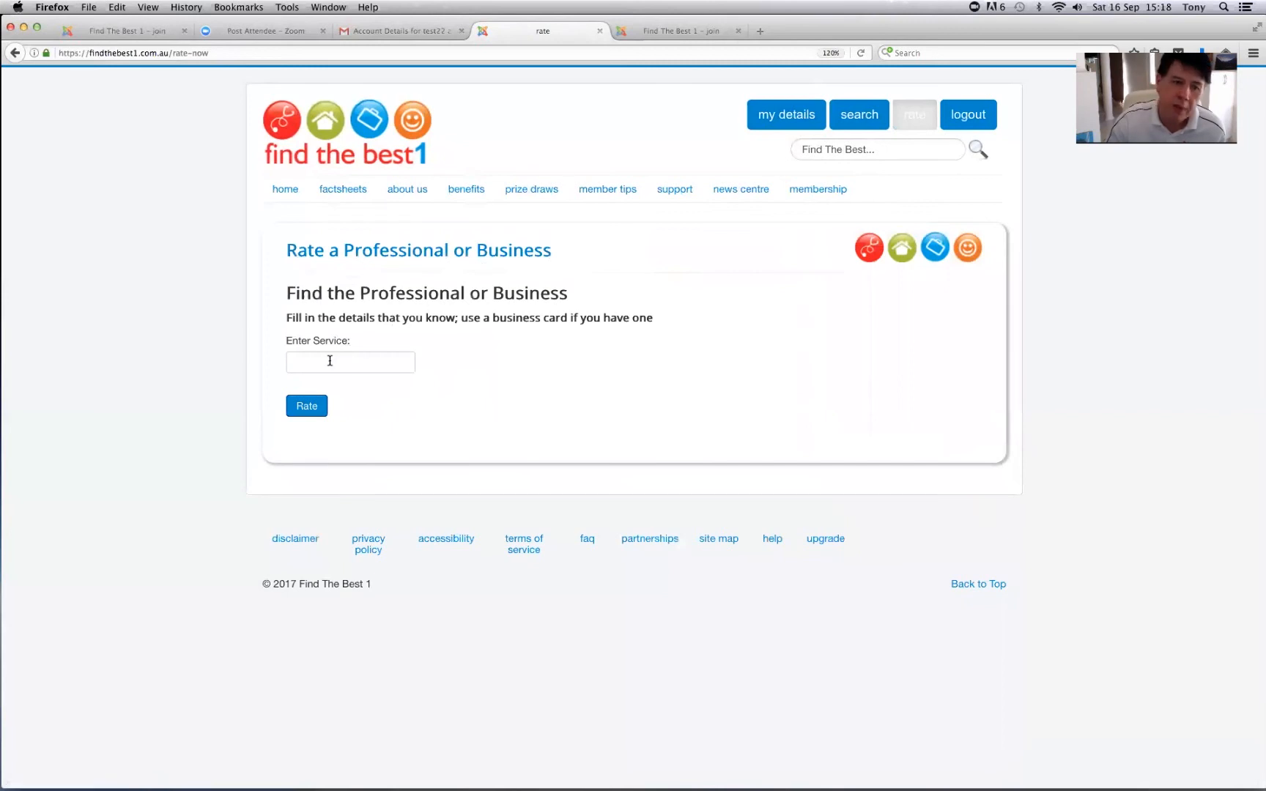
click(327, 362)
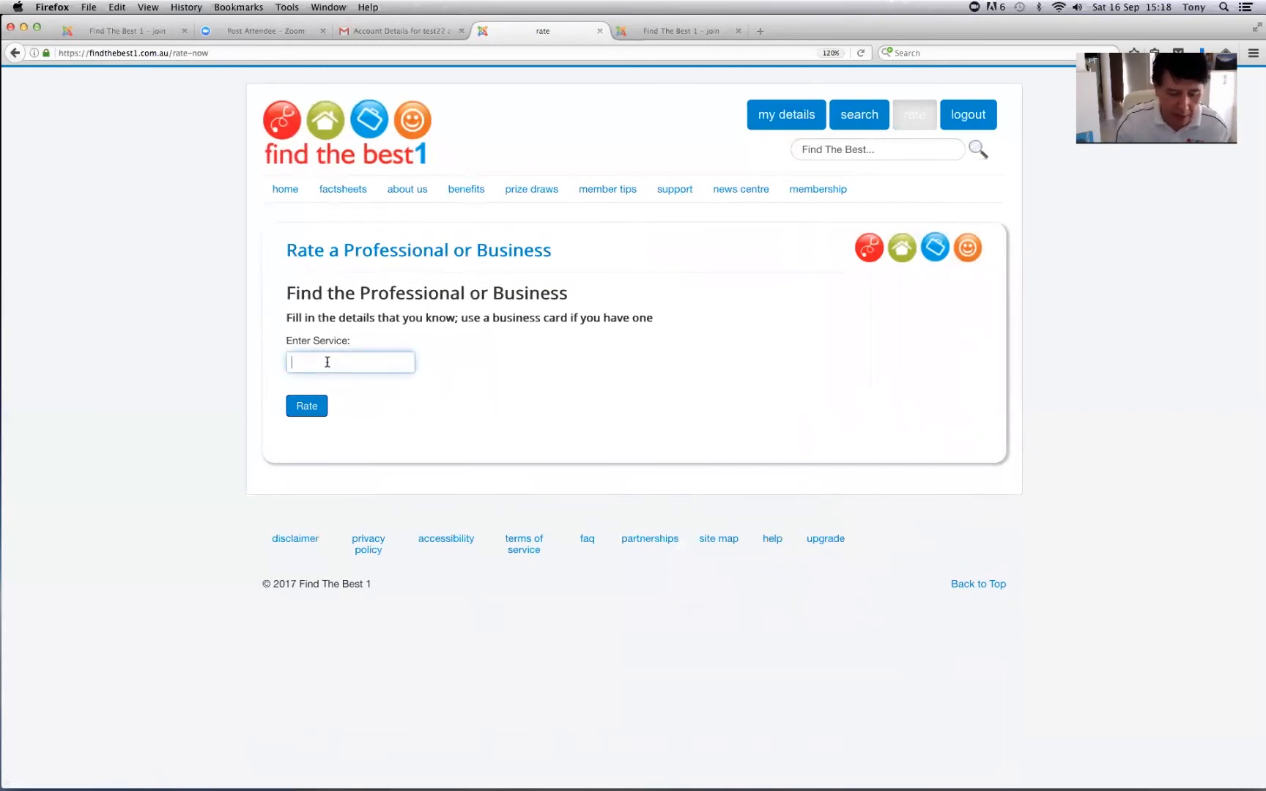
text(barbe)
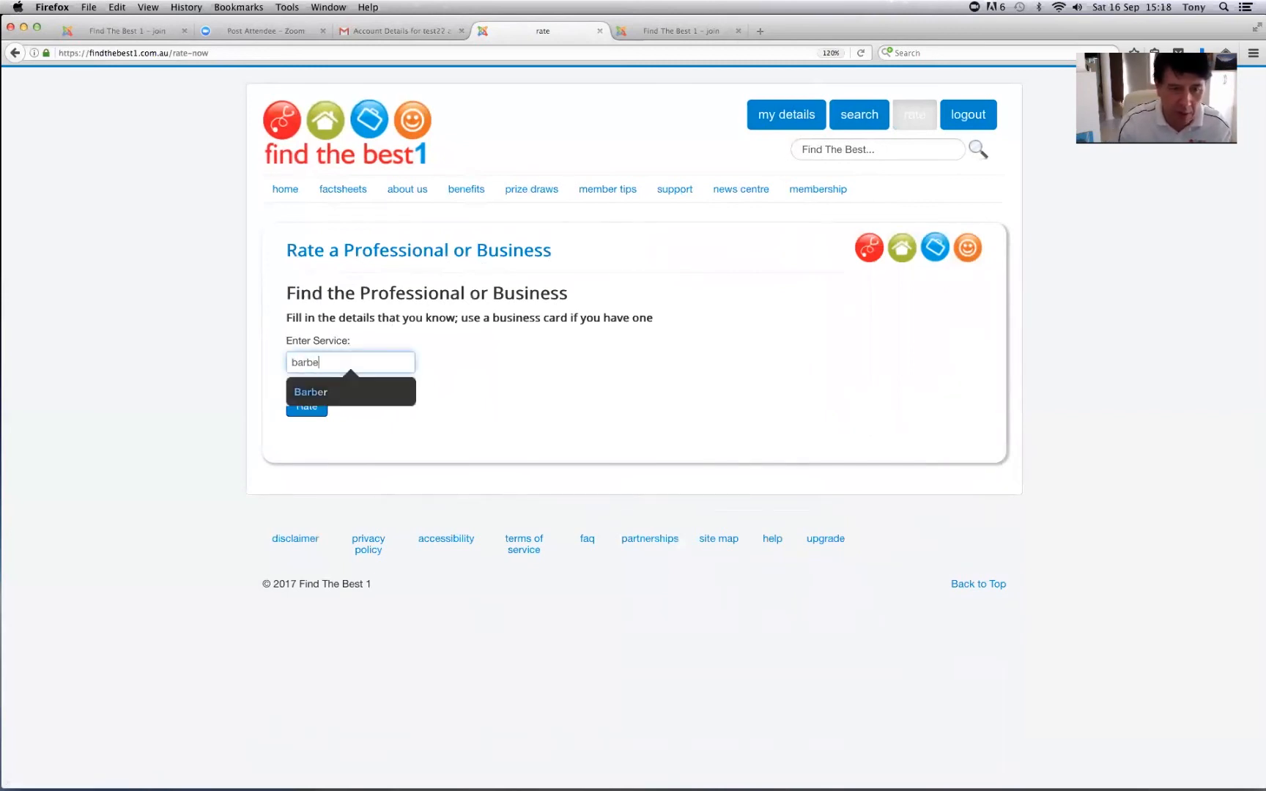
click(316, 394)
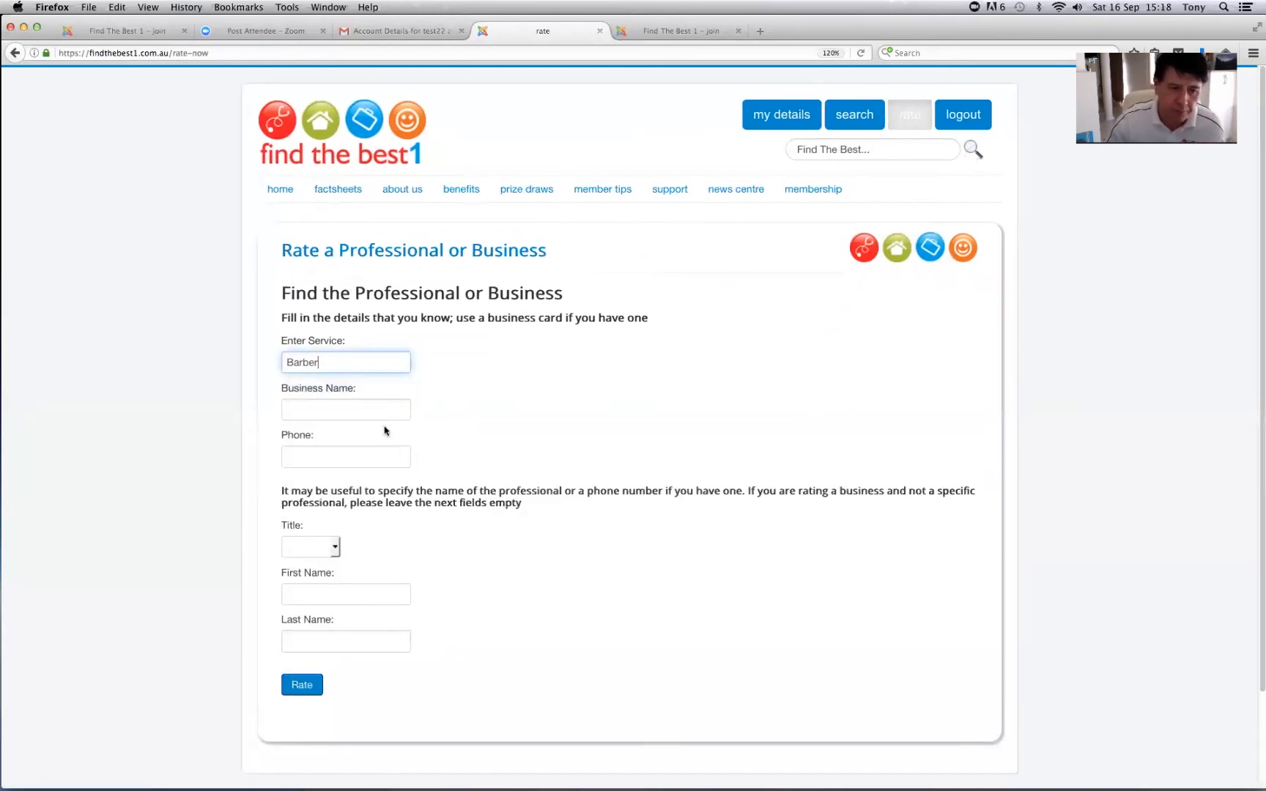
click(372, 411)
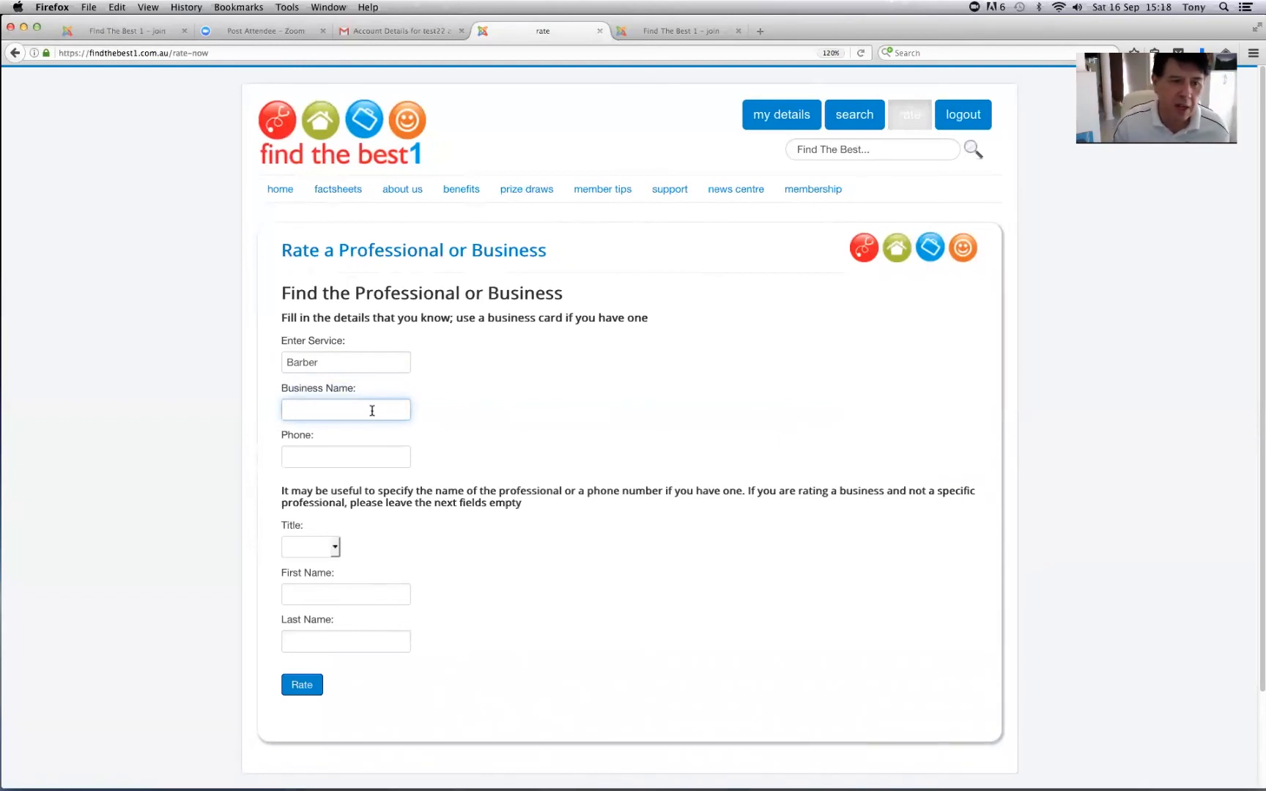
text(Vince)
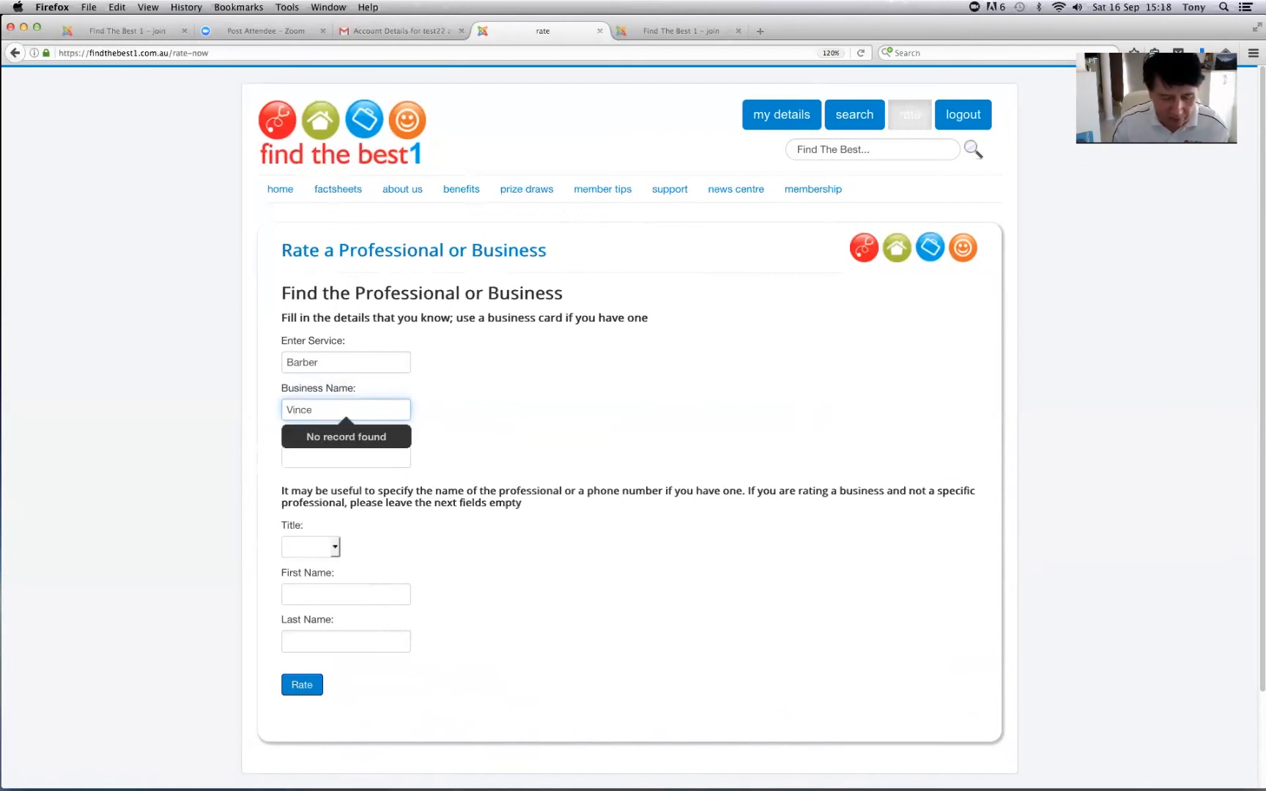
text(s)
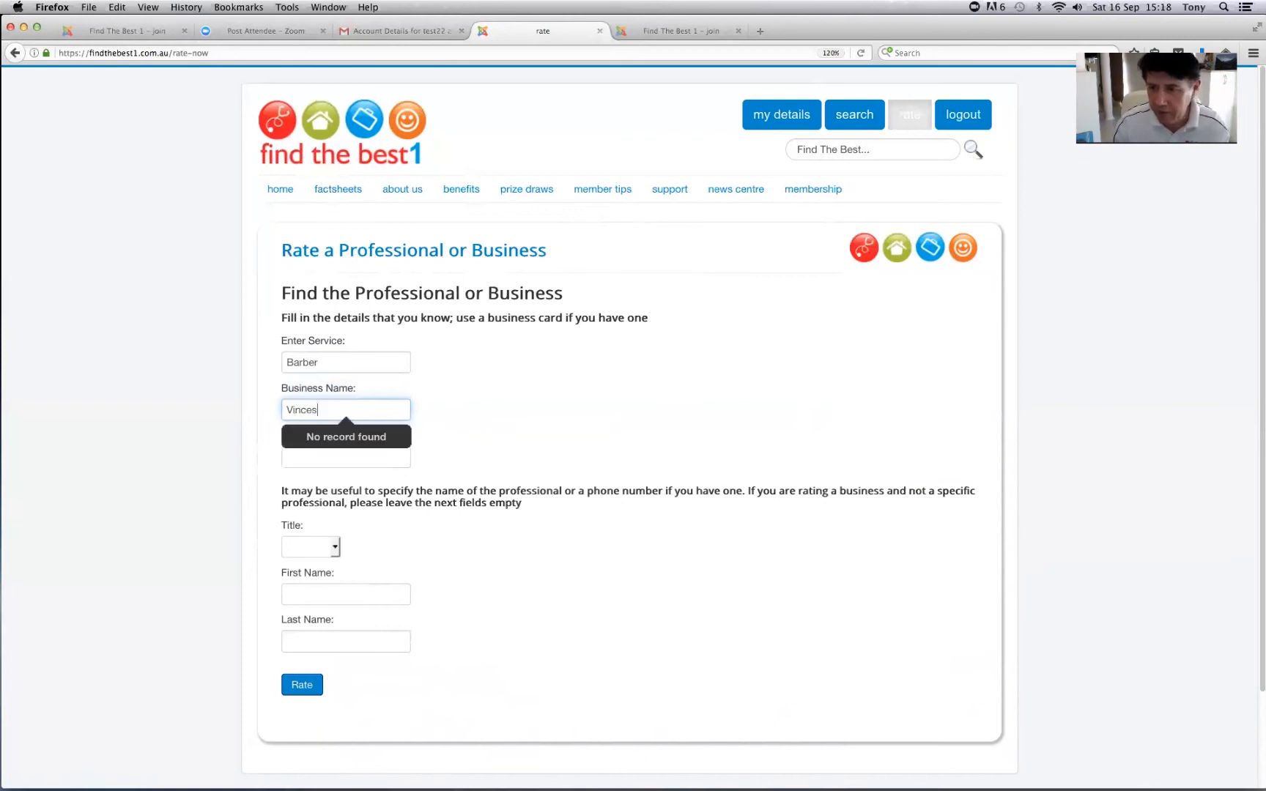
text( Men)
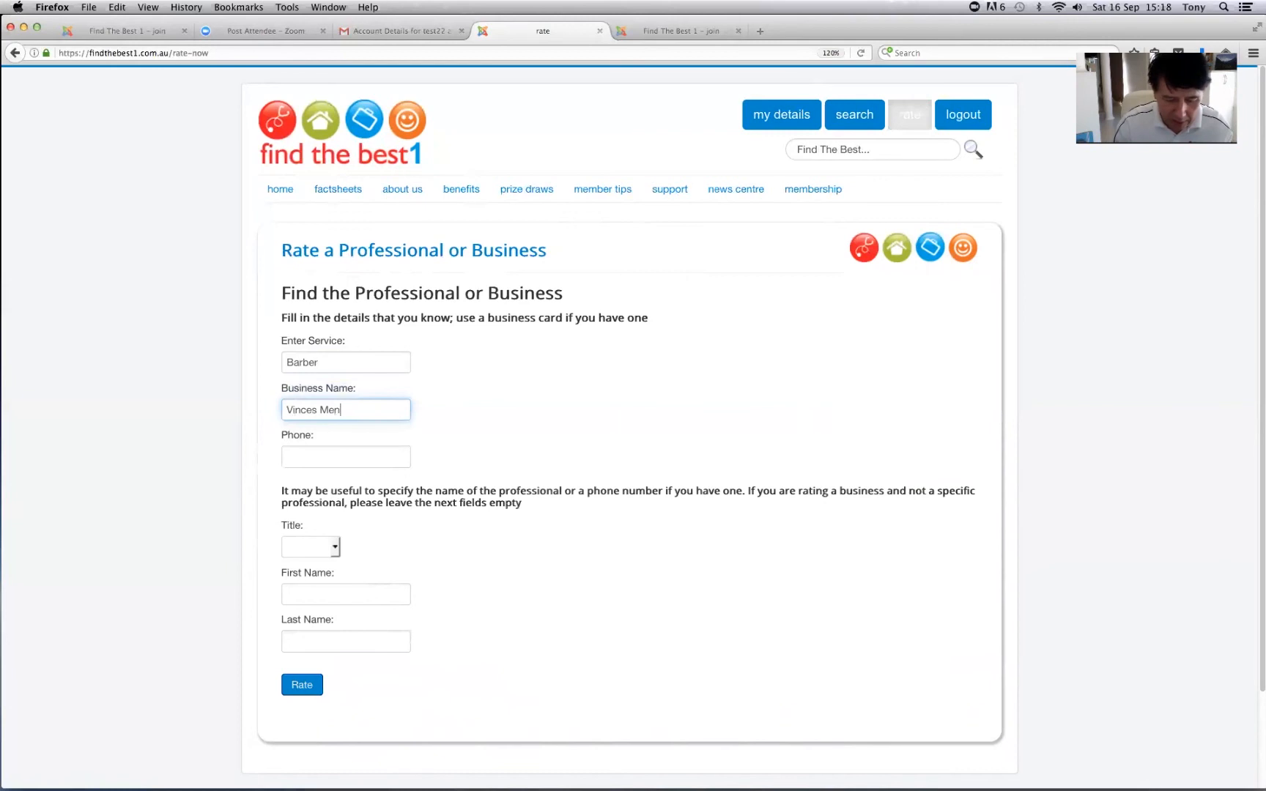
text(s Hairdressing)
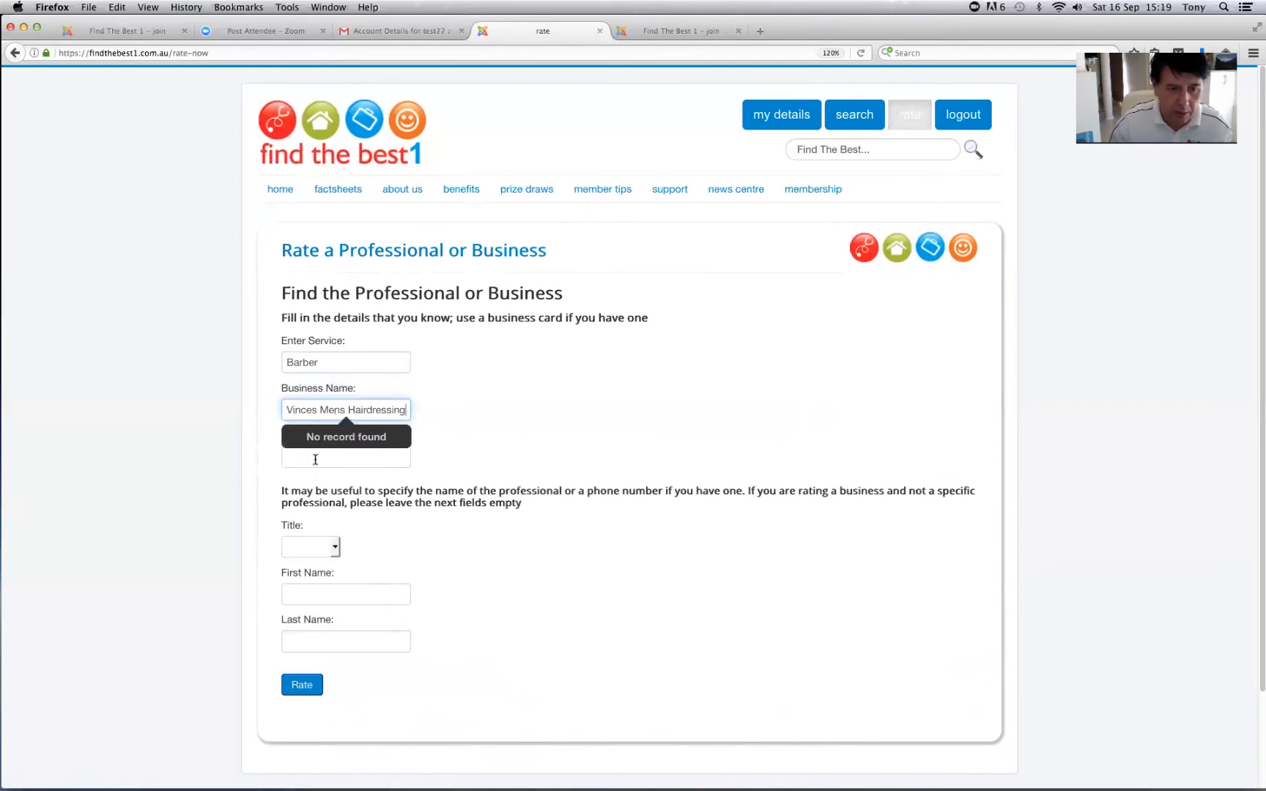
- Add the business phone, the barber's first and last name and title Mr, then look it up
click(314, 460)
text(8338)
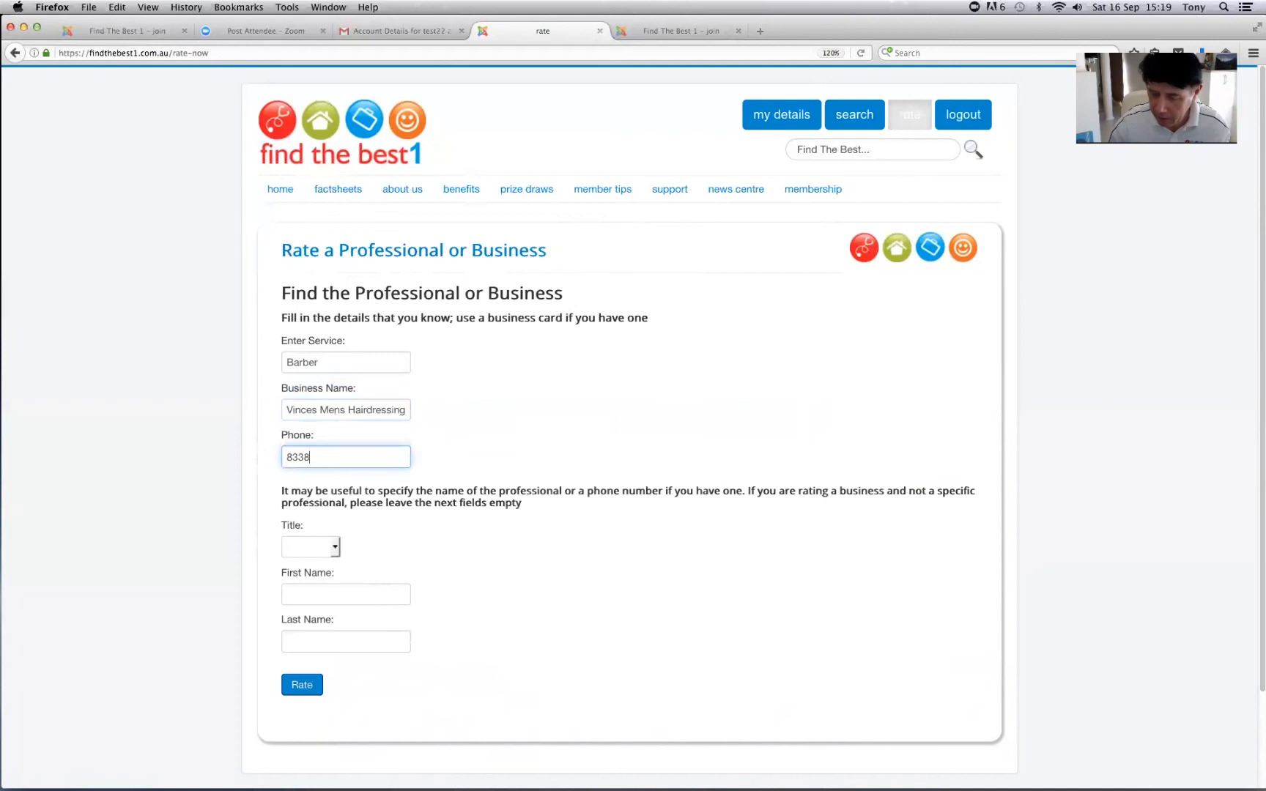
text(2553)
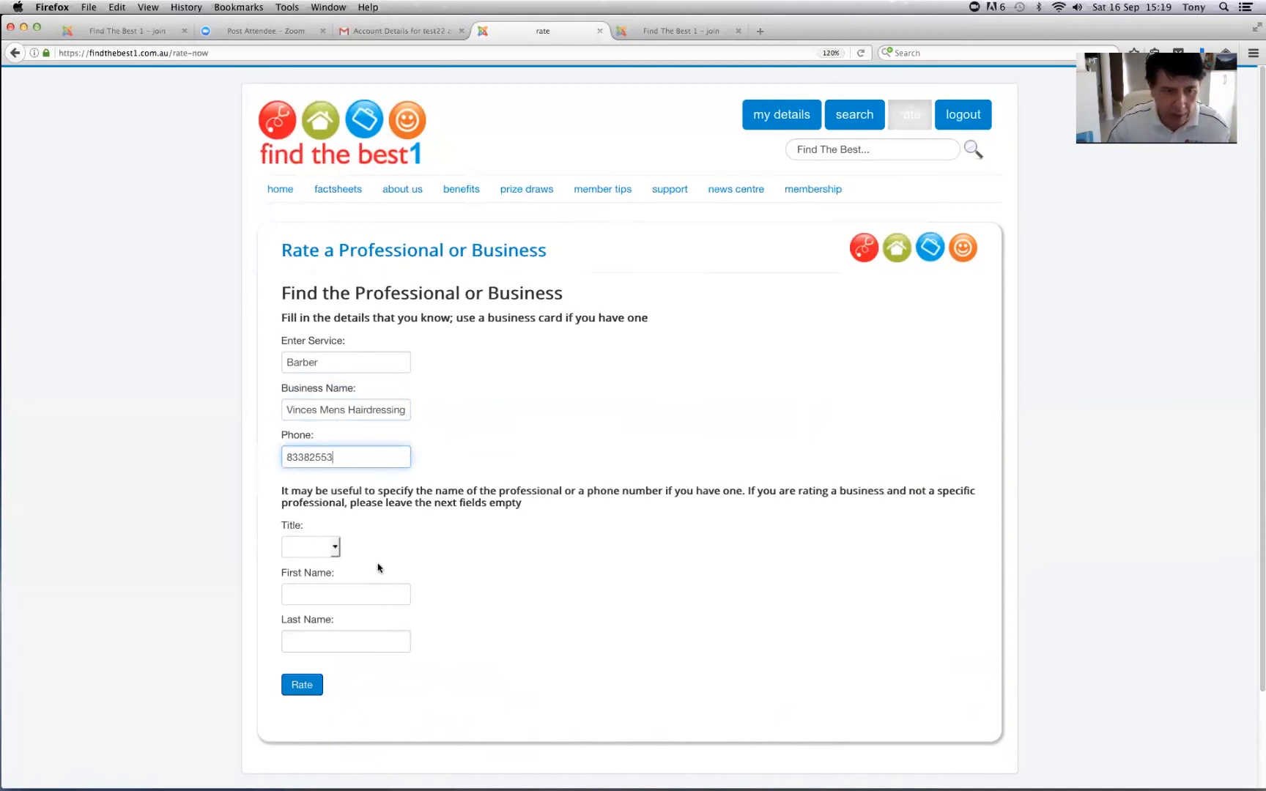
click(338, 596)
text(Vince)
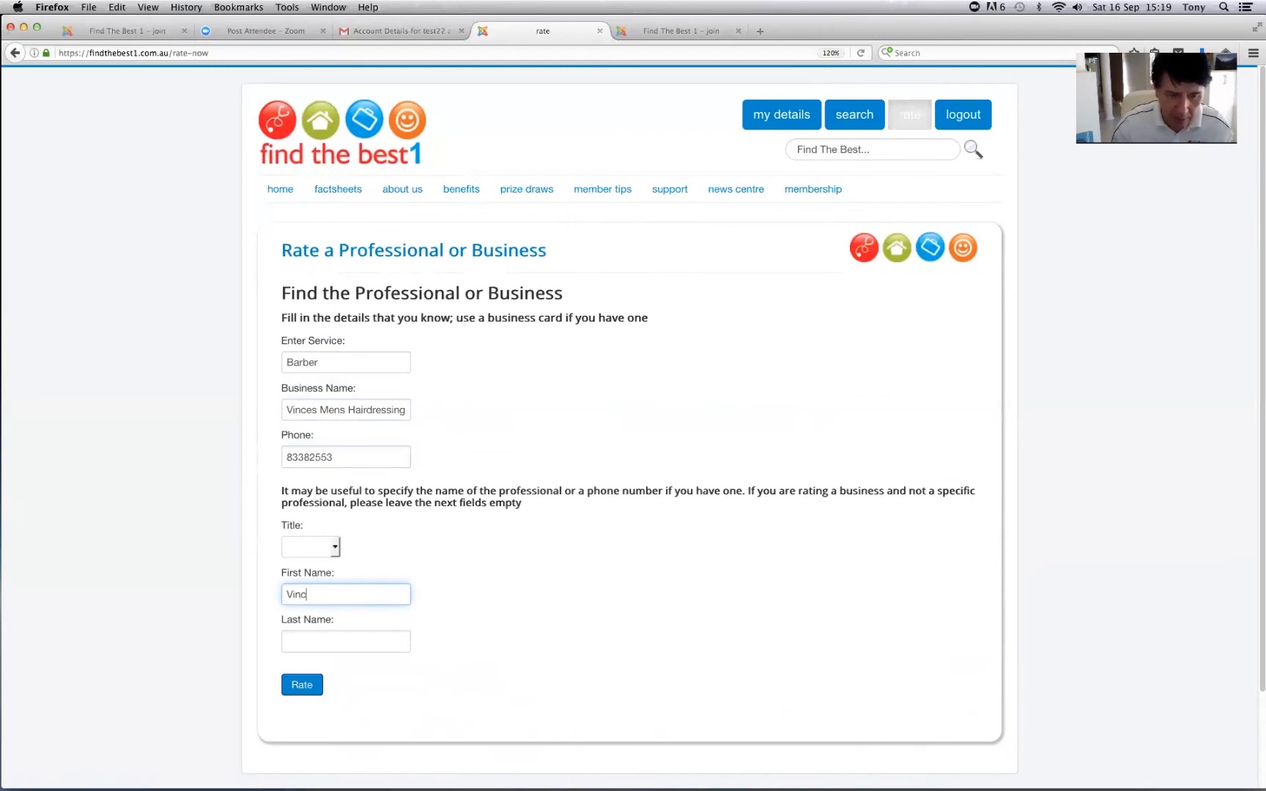
click(311, 646)
text(?)
click(335, 548)
click(302, 568)
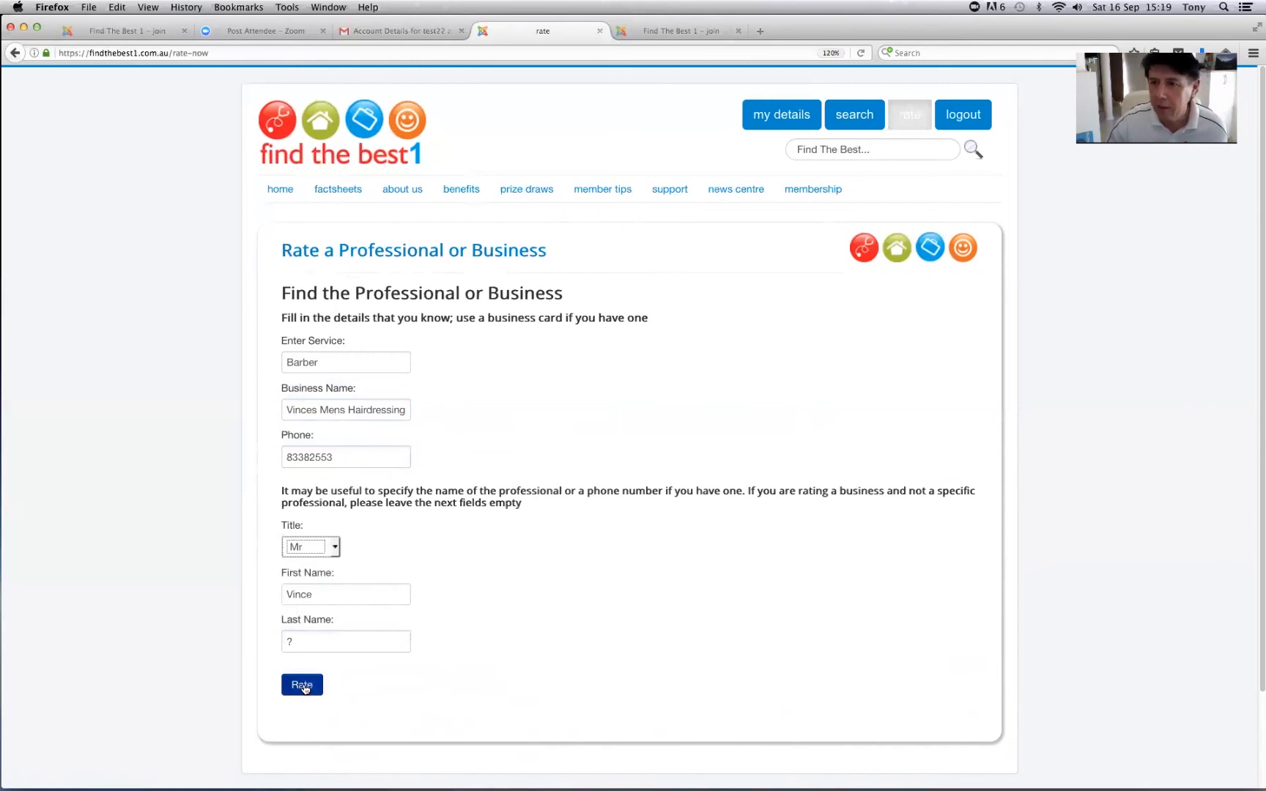
click(303, 686)
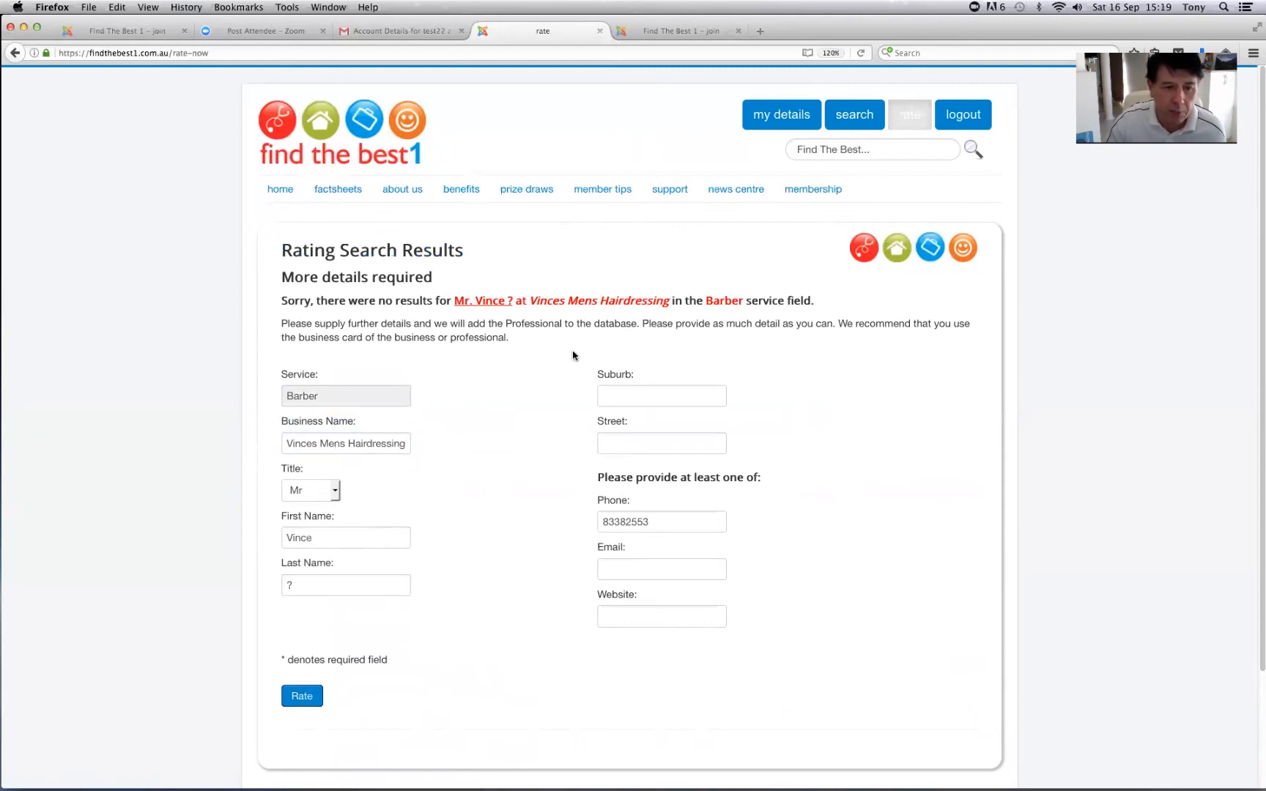
- Set suburb Burnside and street Greenhill Road for the barber and submit the details
click(643, 398)
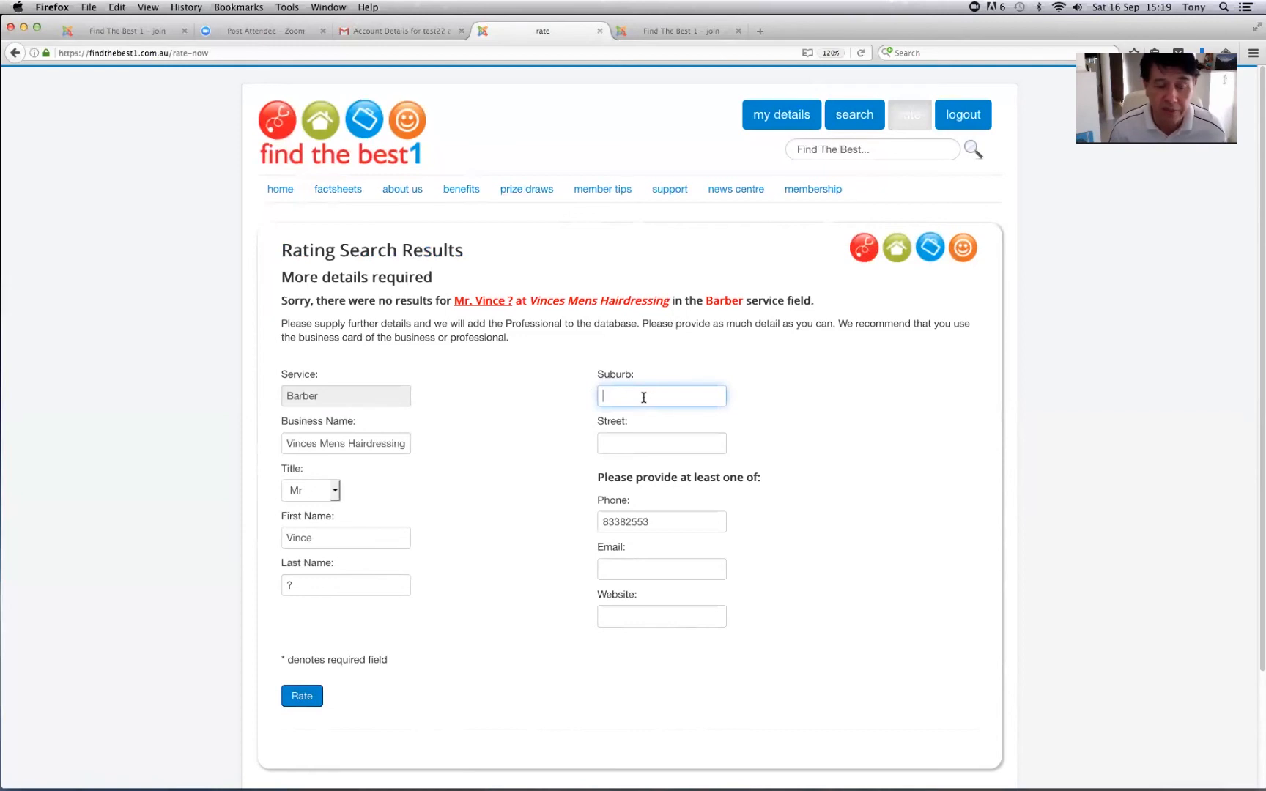
text(burns)
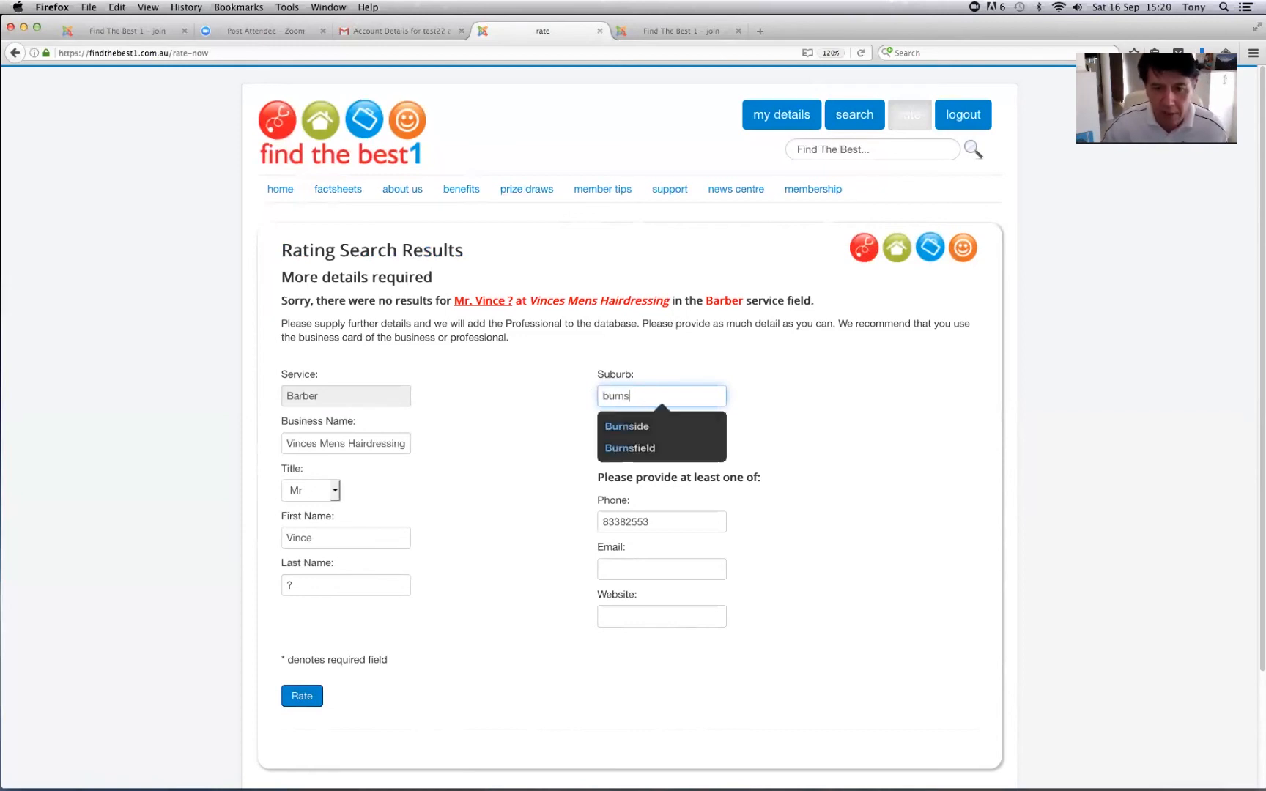
click(634, 426)
click(630, 442)
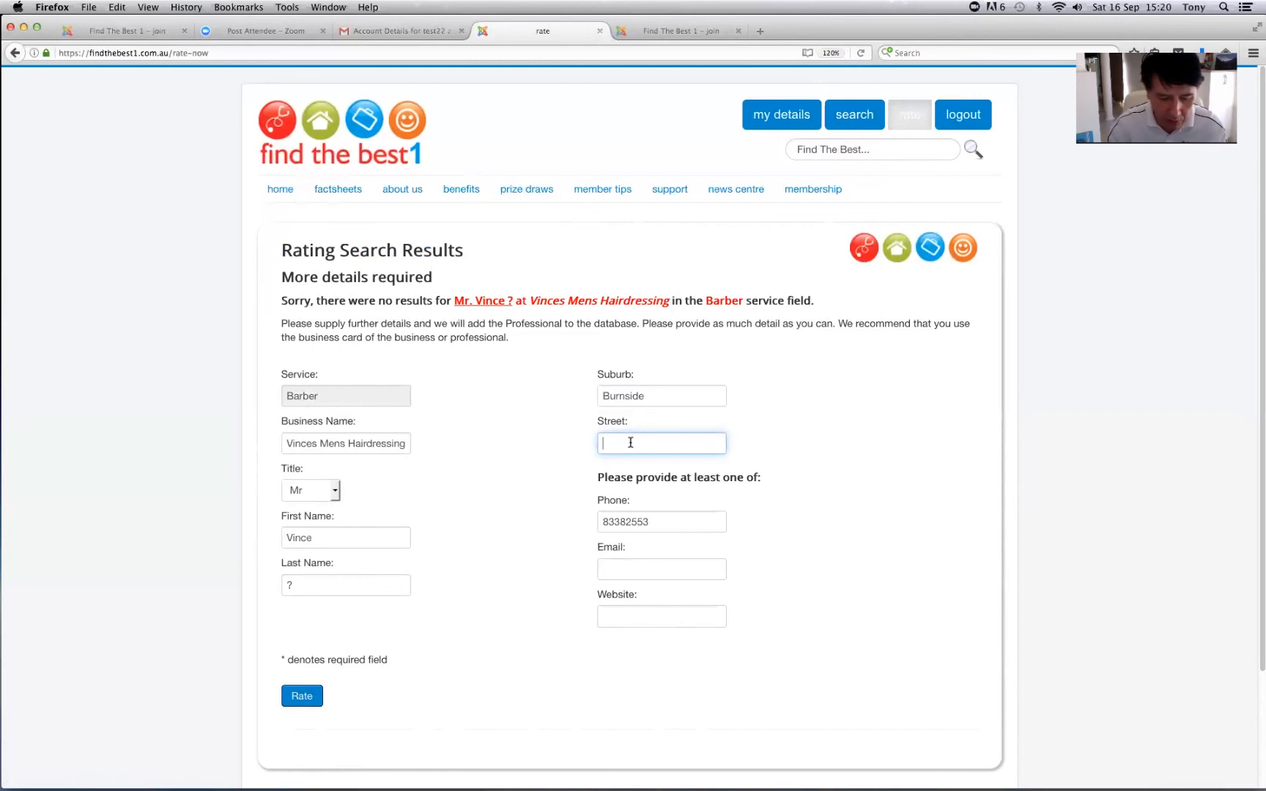
text(Greenhill Road)
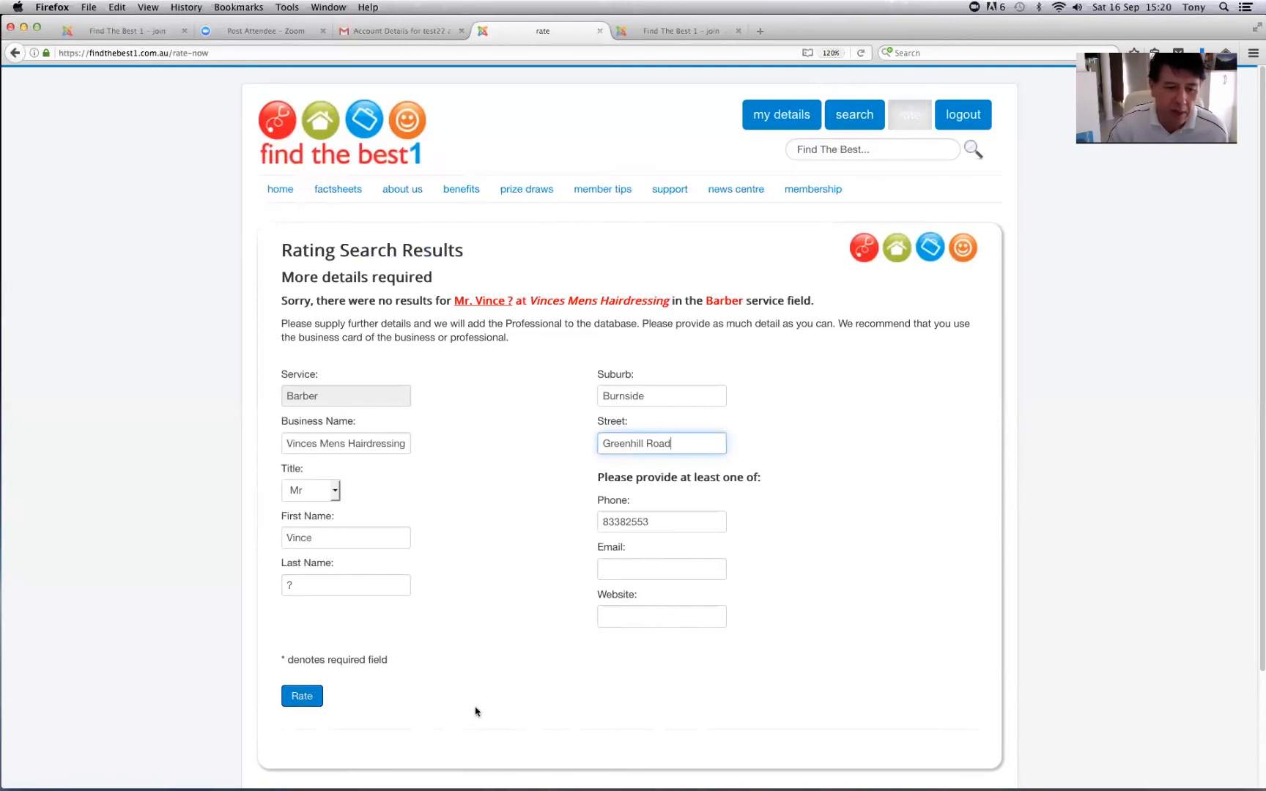
click(304, 705)
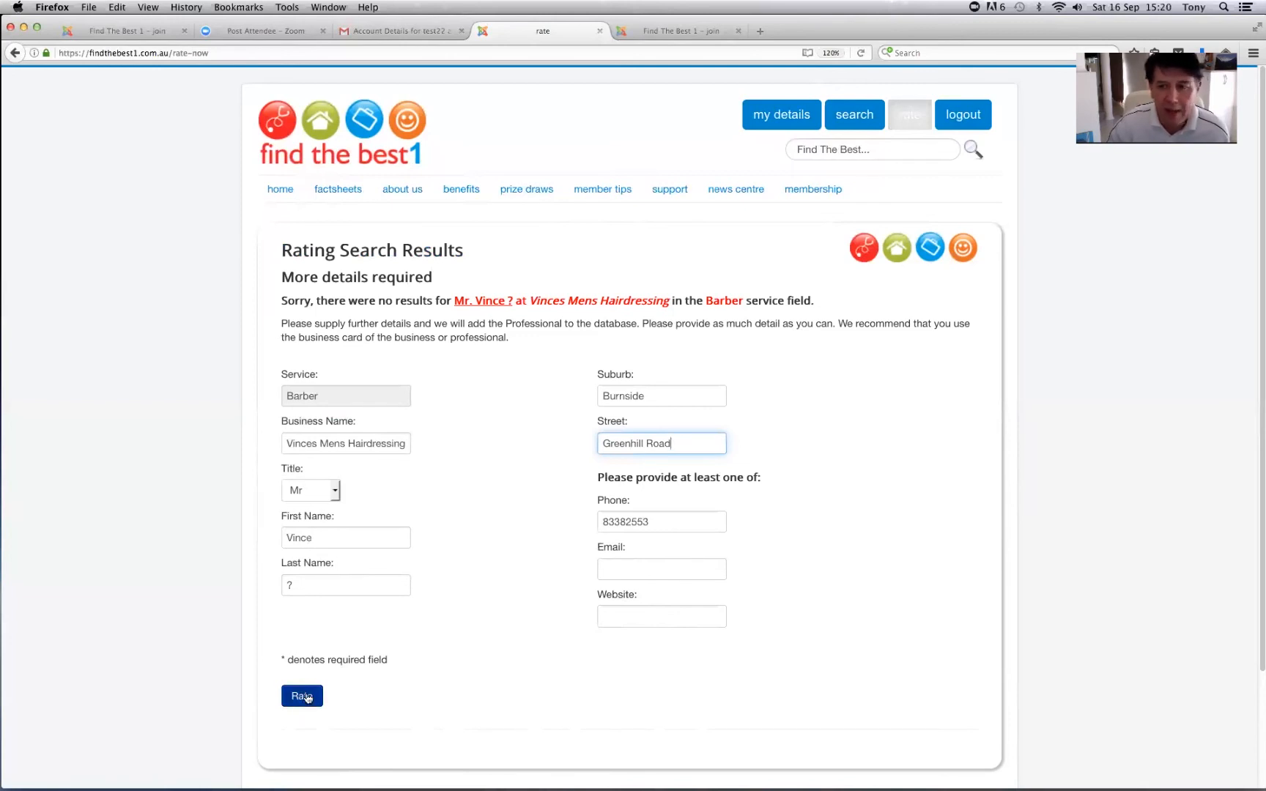
- Score the barber 7, 8, 9, 8 and 10 across the five rating criteria
click(307, 697)
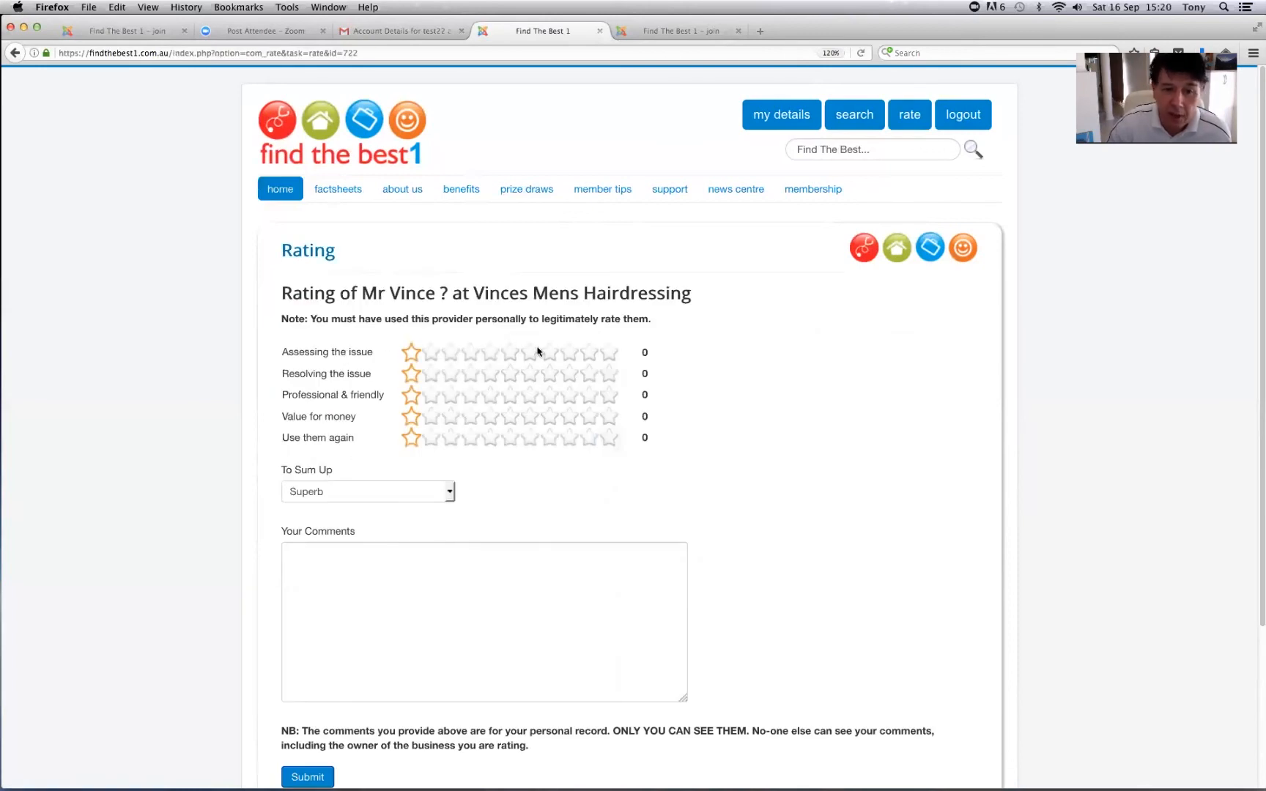
click(549, 355)
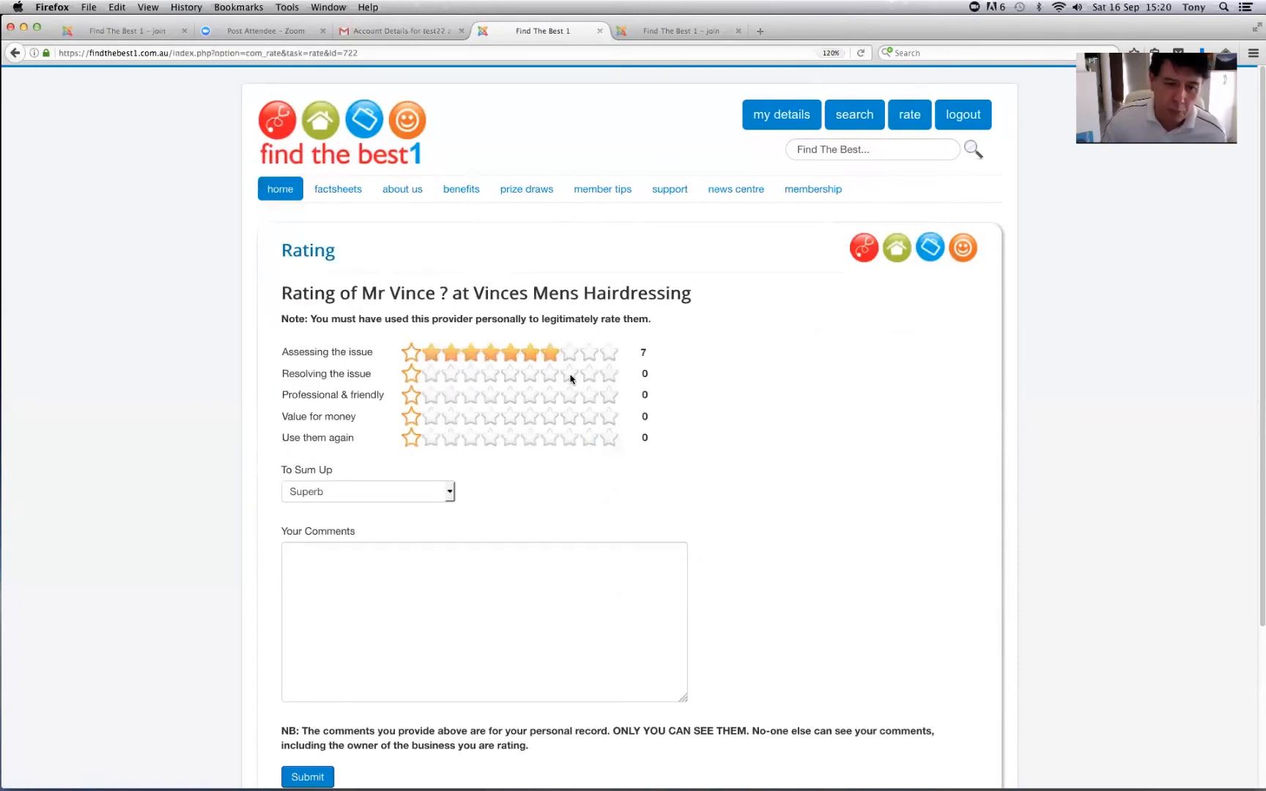
click(570, 375)
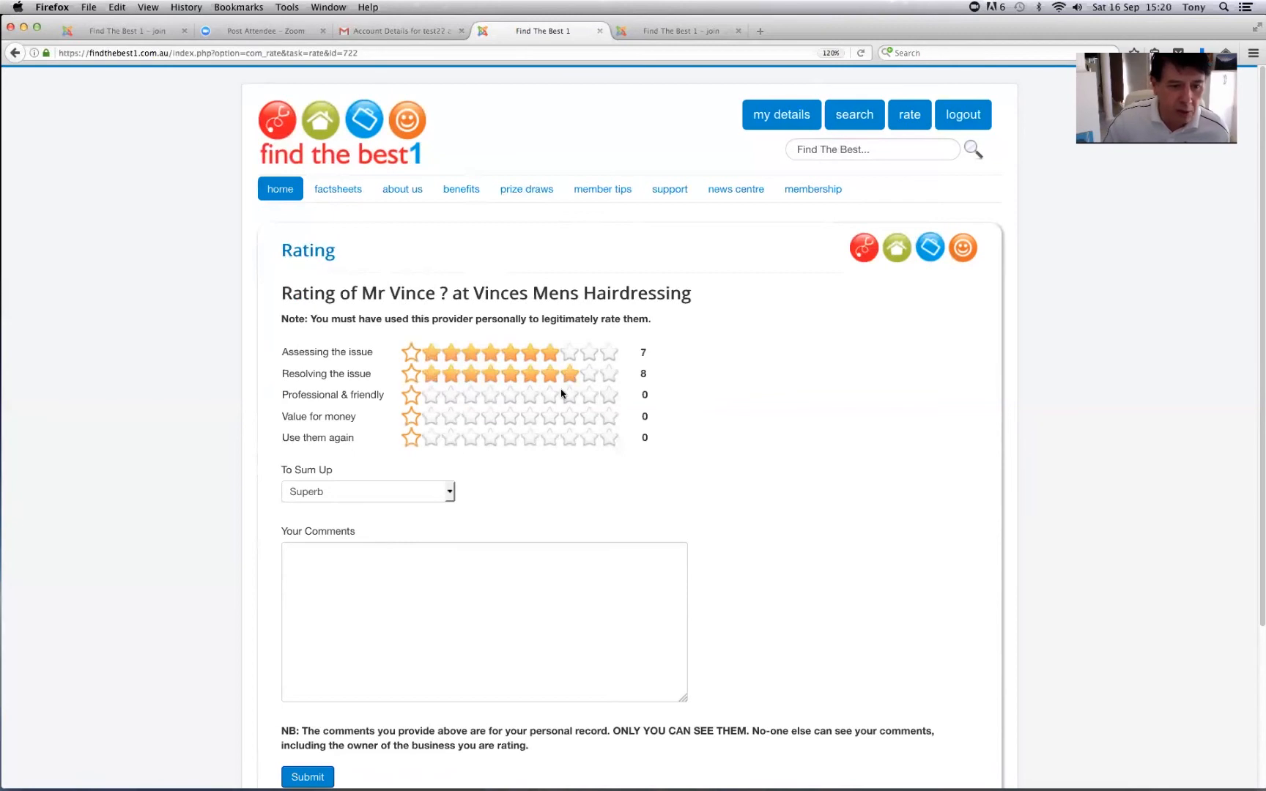
click(588, 396)
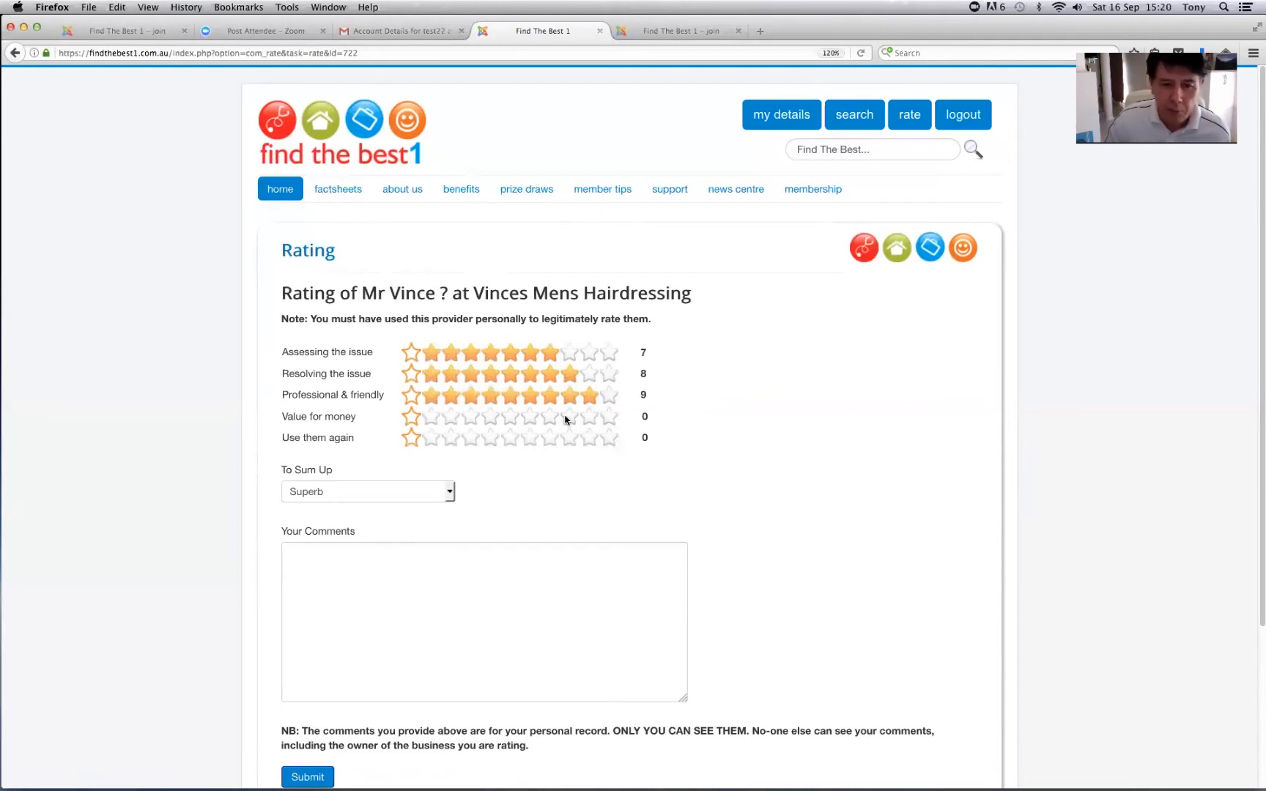
click(566, 419)
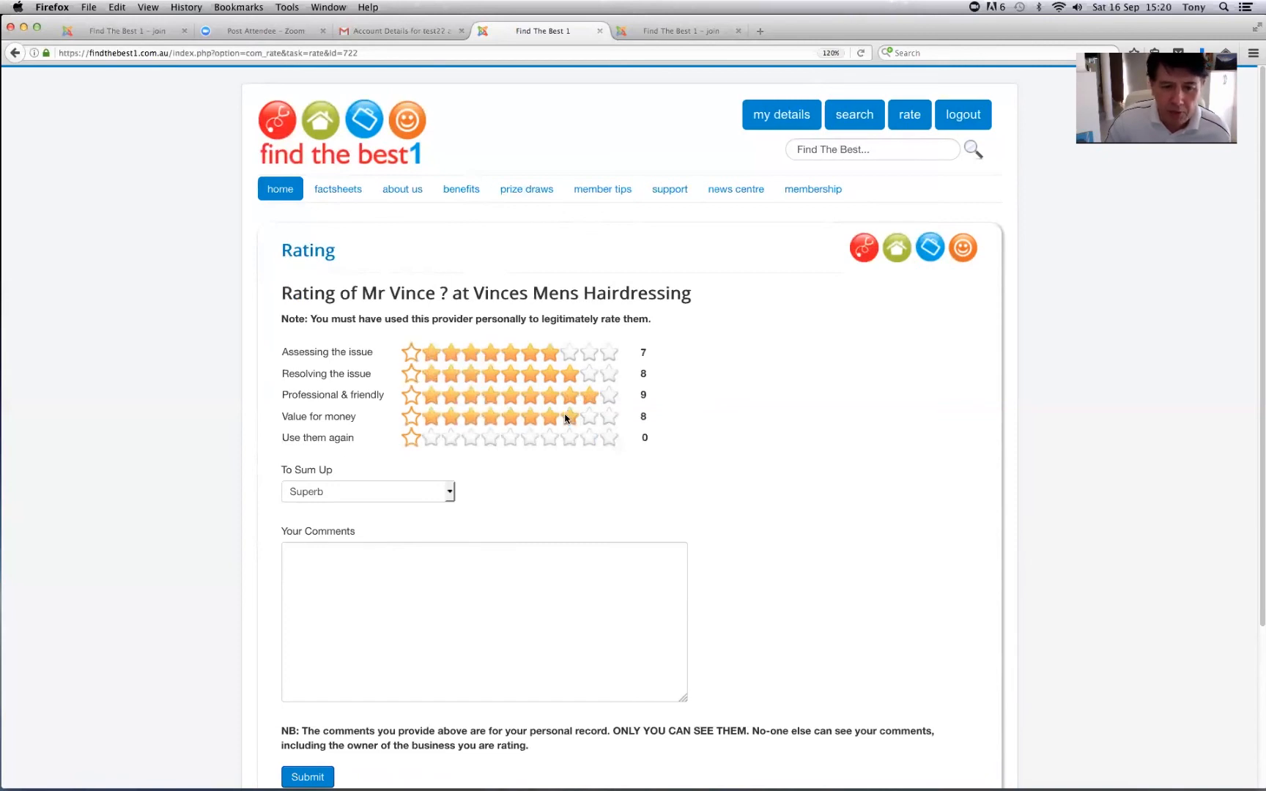
click(614, 441)
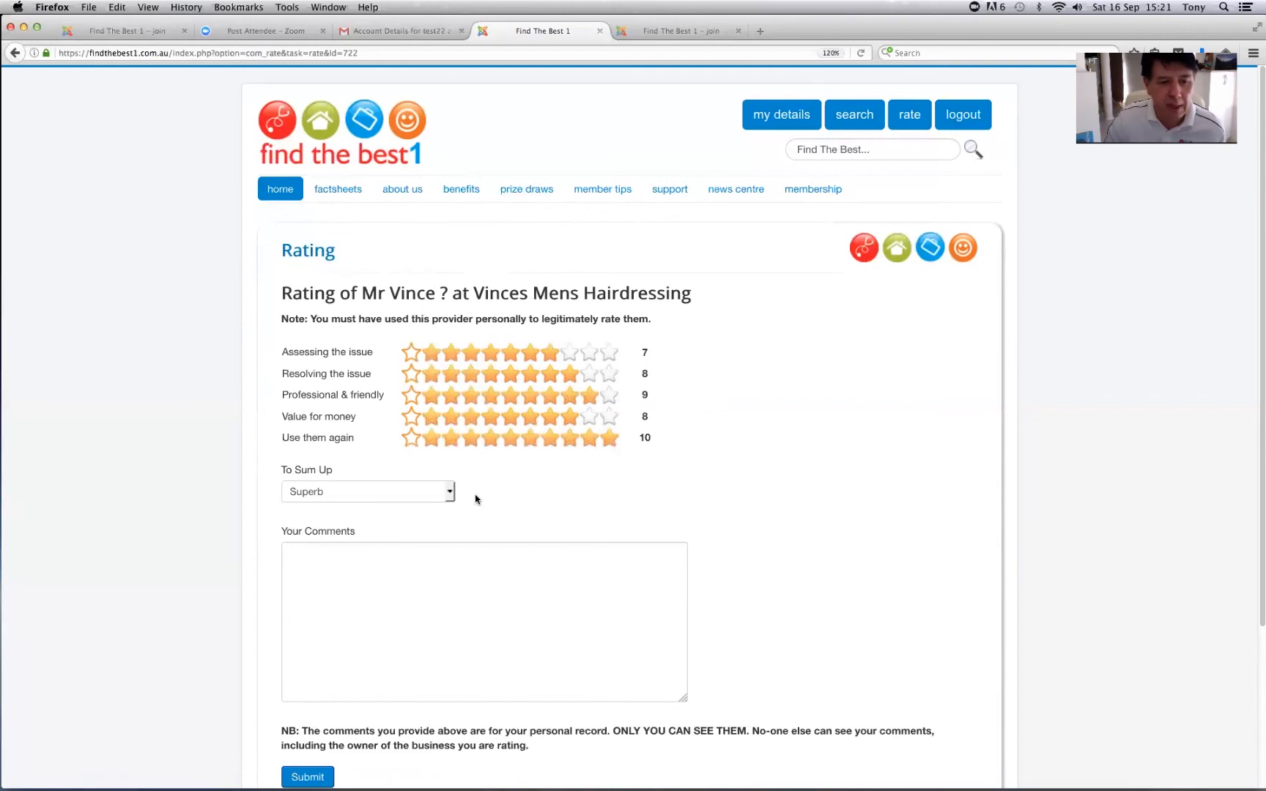
- Sum up as 'My regular favourite' and comment 'Cut is $35 15/9/17'
click(449, 495)
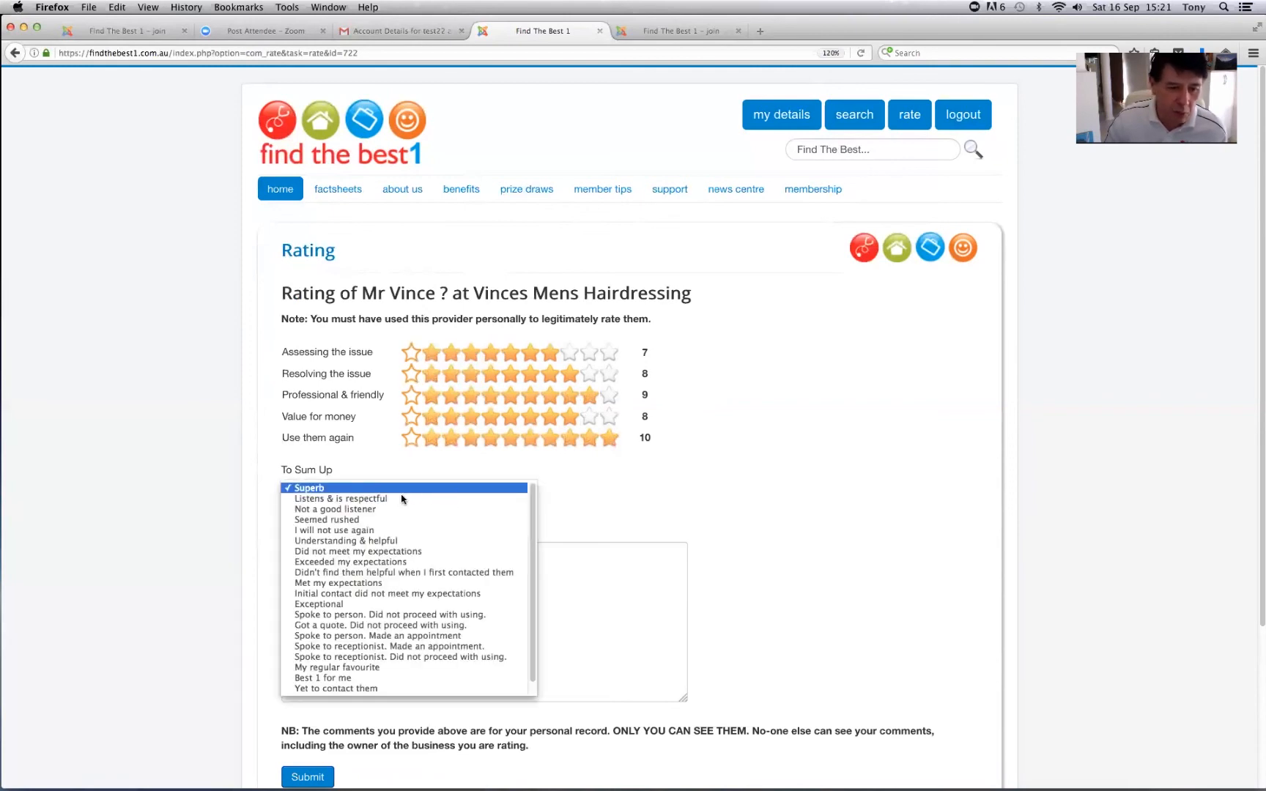
click(359, 668)
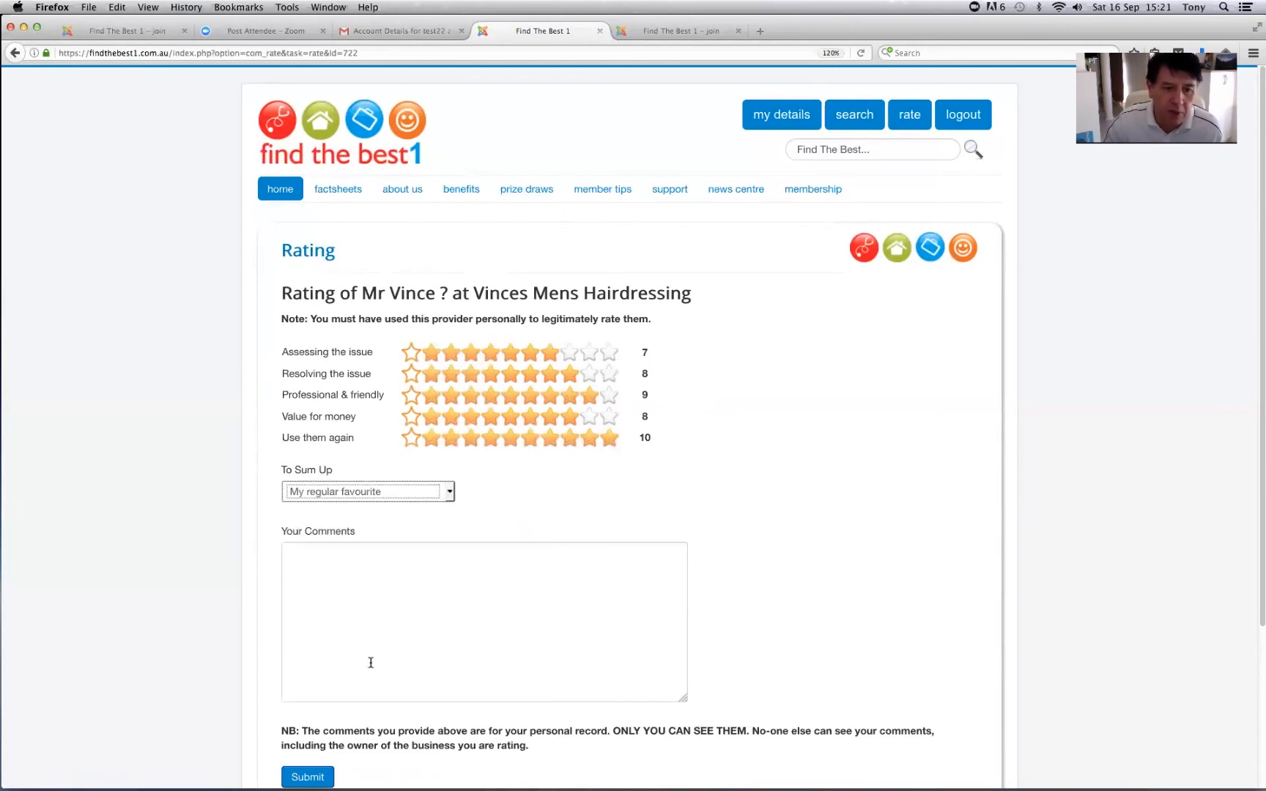
scroll(710, 524, down, 3)
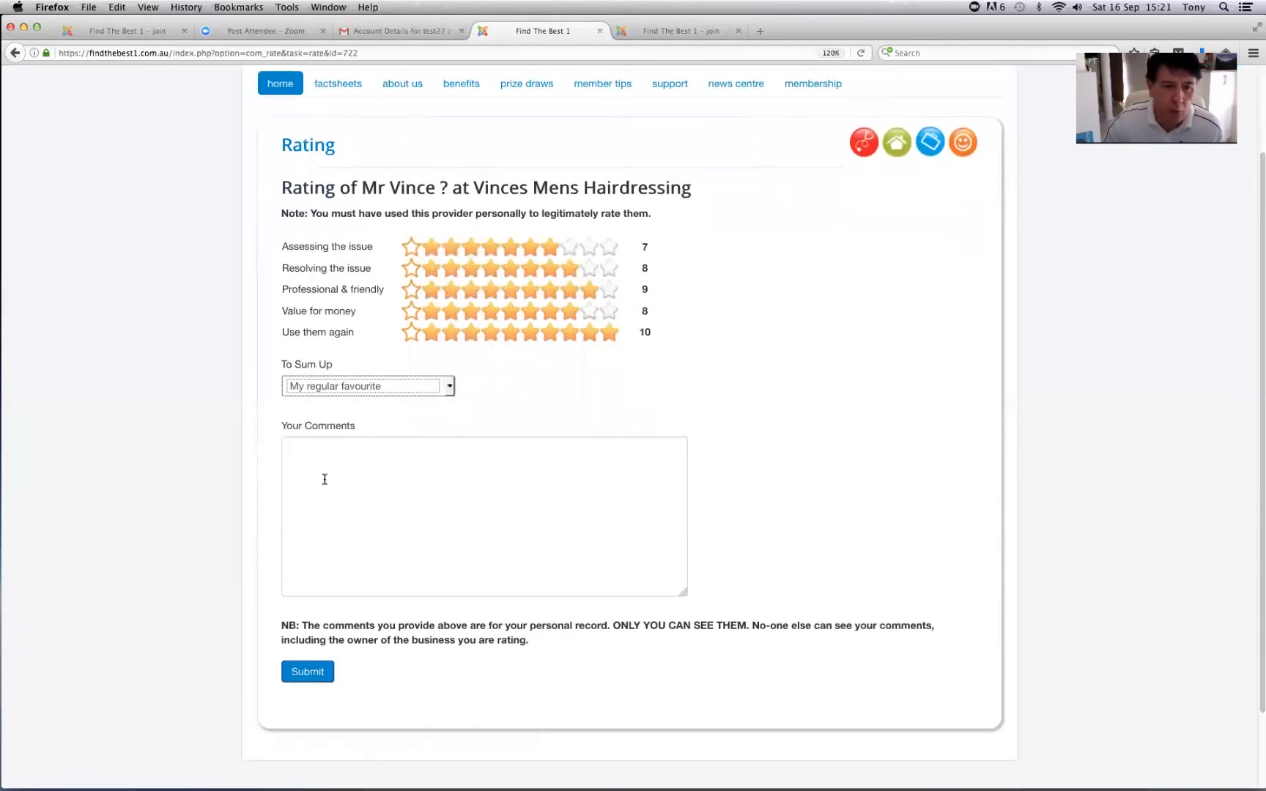
click(348, 458)
text(Cut)
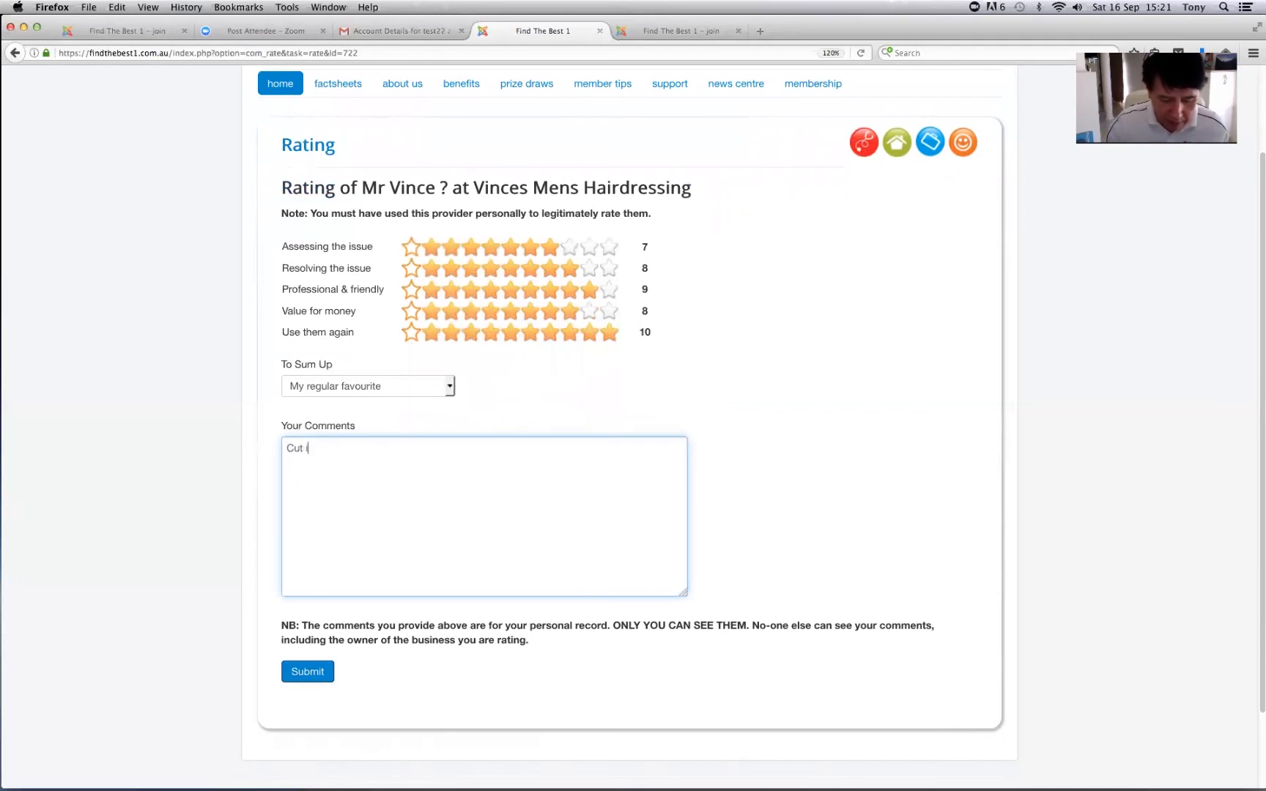
text( is $35)
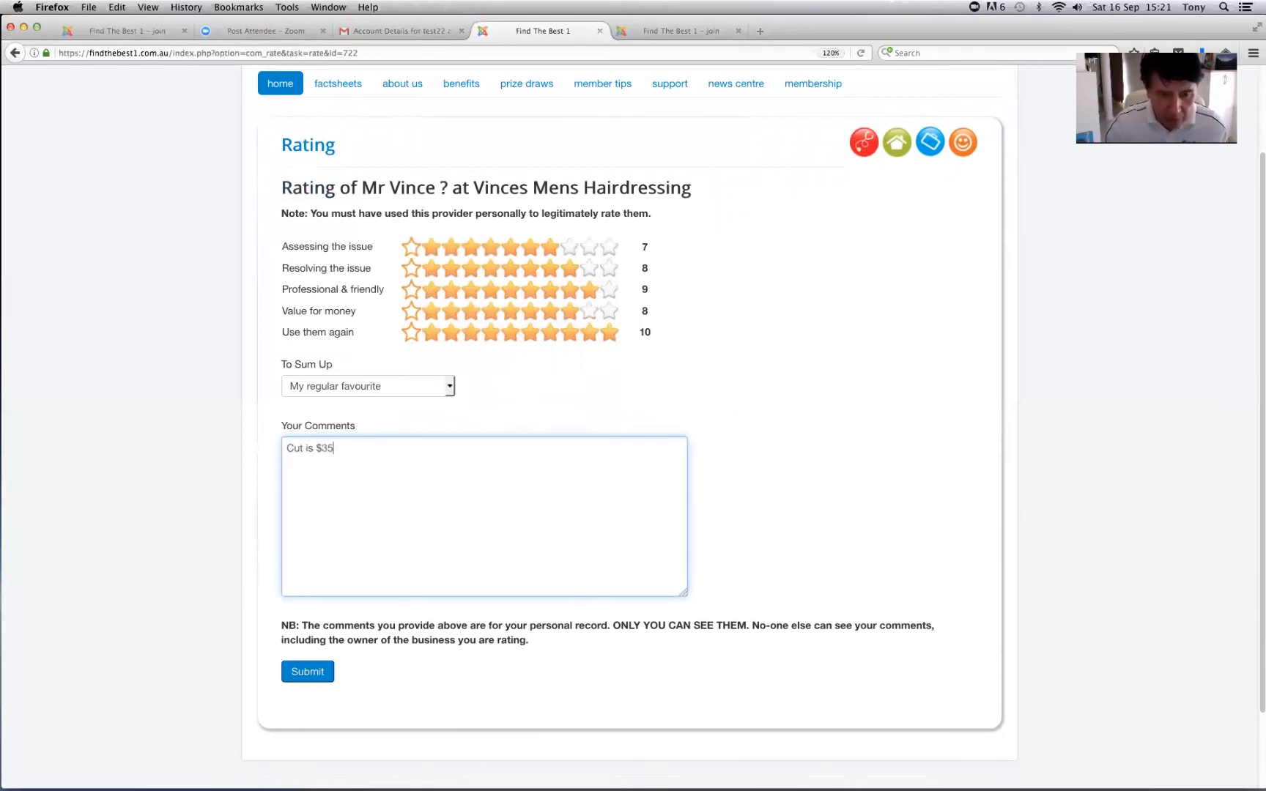
text( 15/9/17)
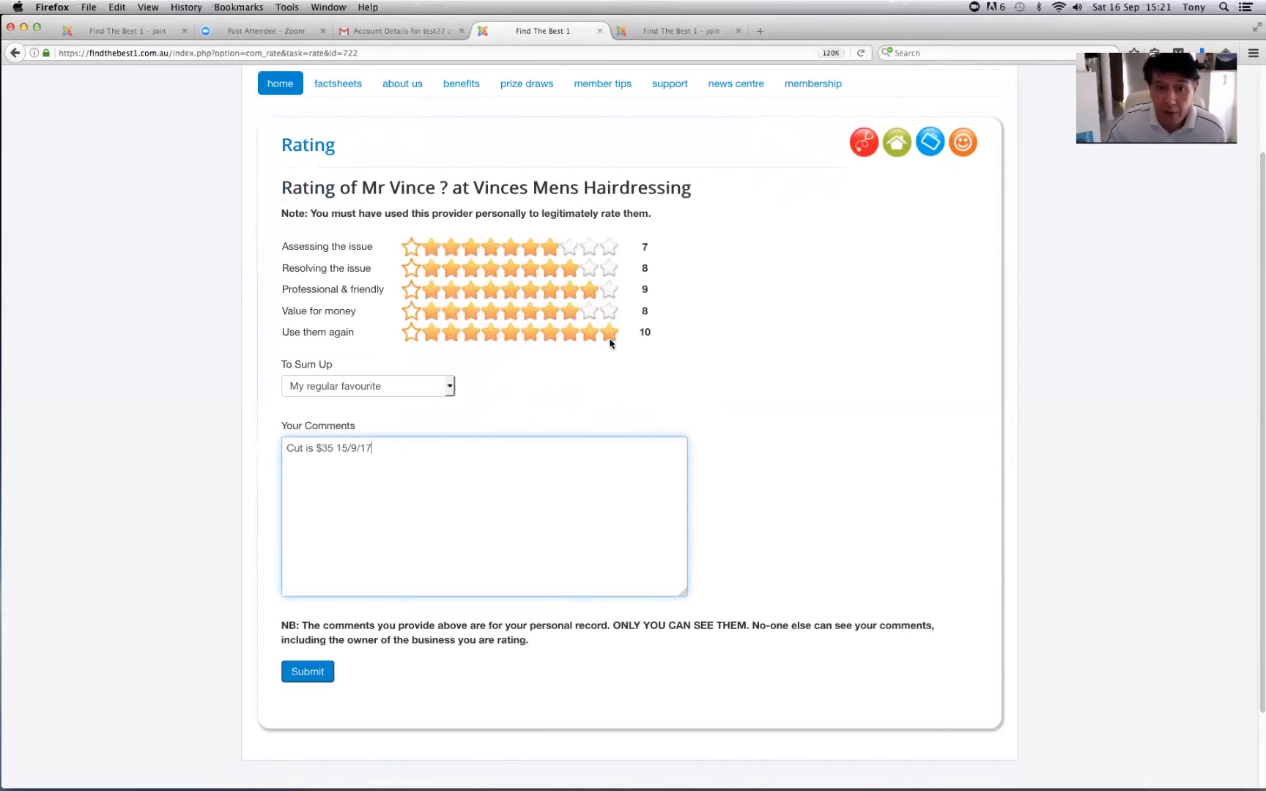
- Submit the rating and open the member's my details page
click(317, 675)
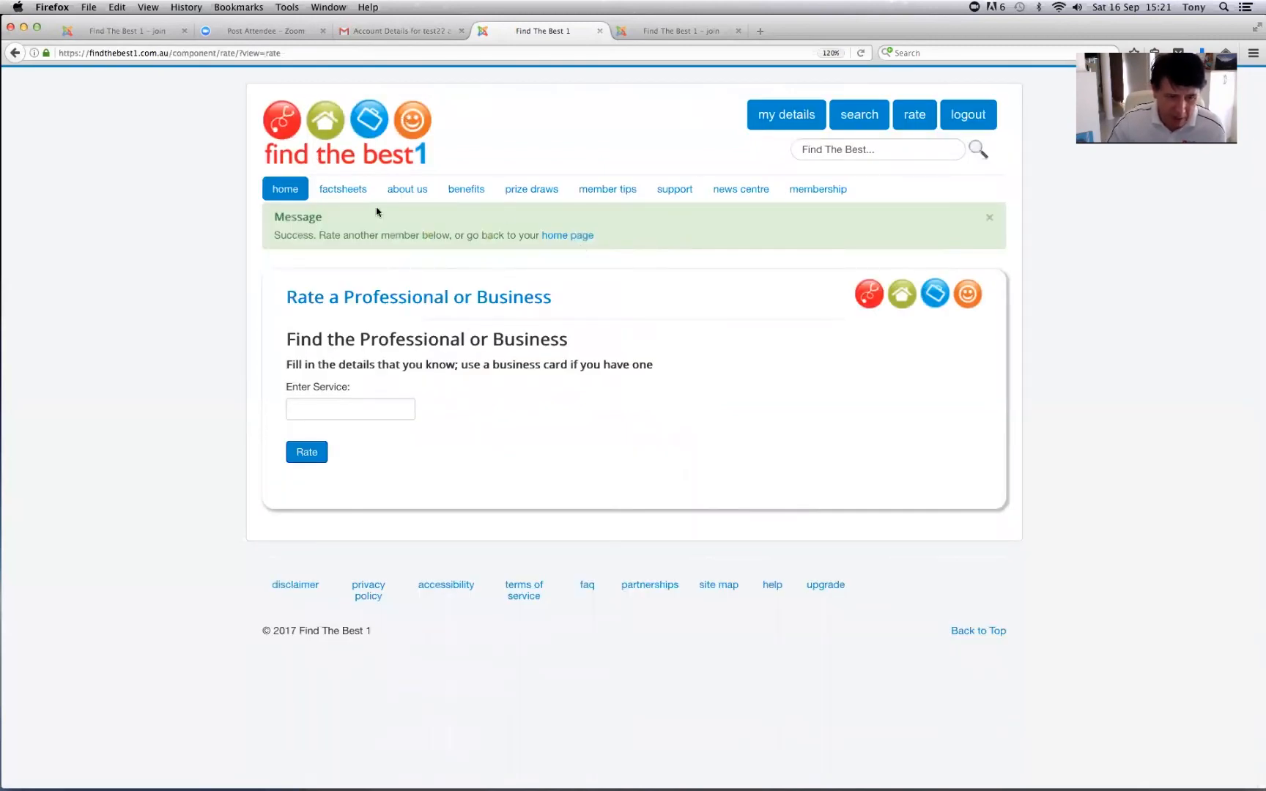
mouse_move(285, 190)
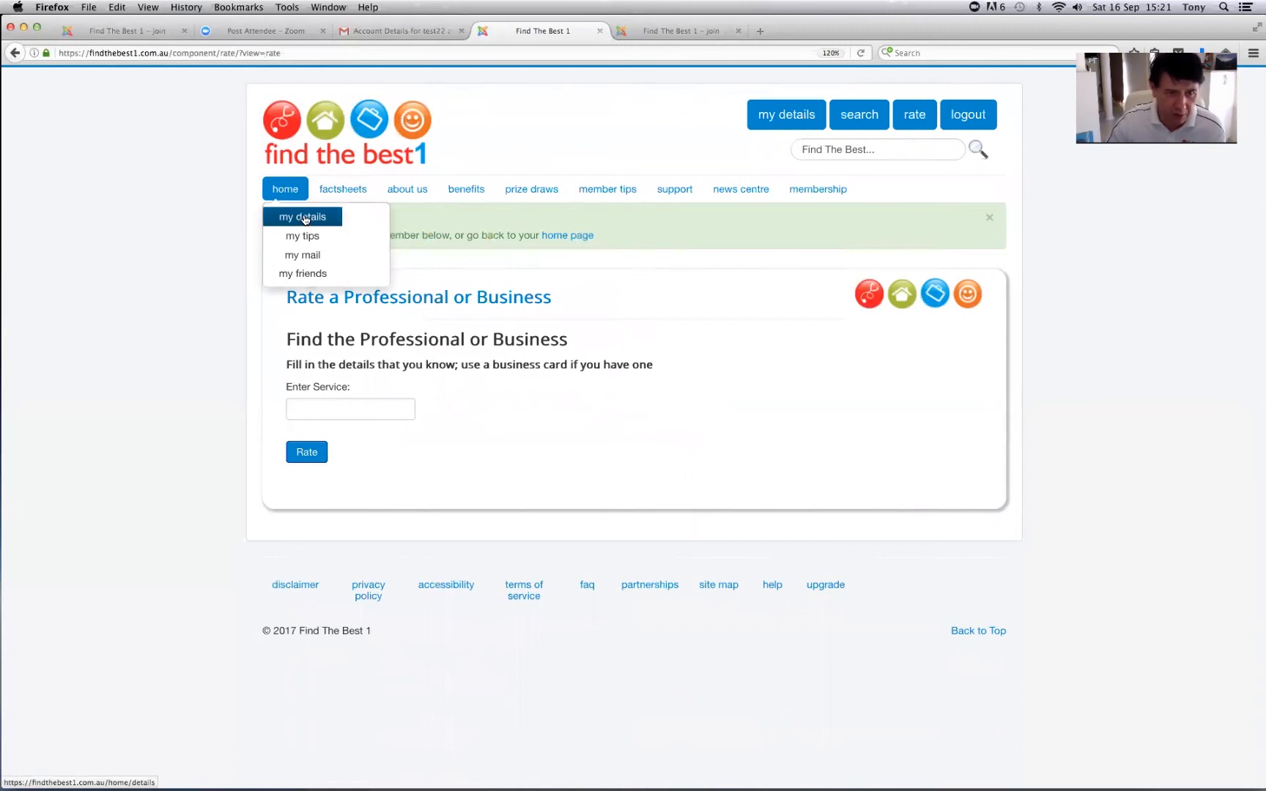
click(304, 217)
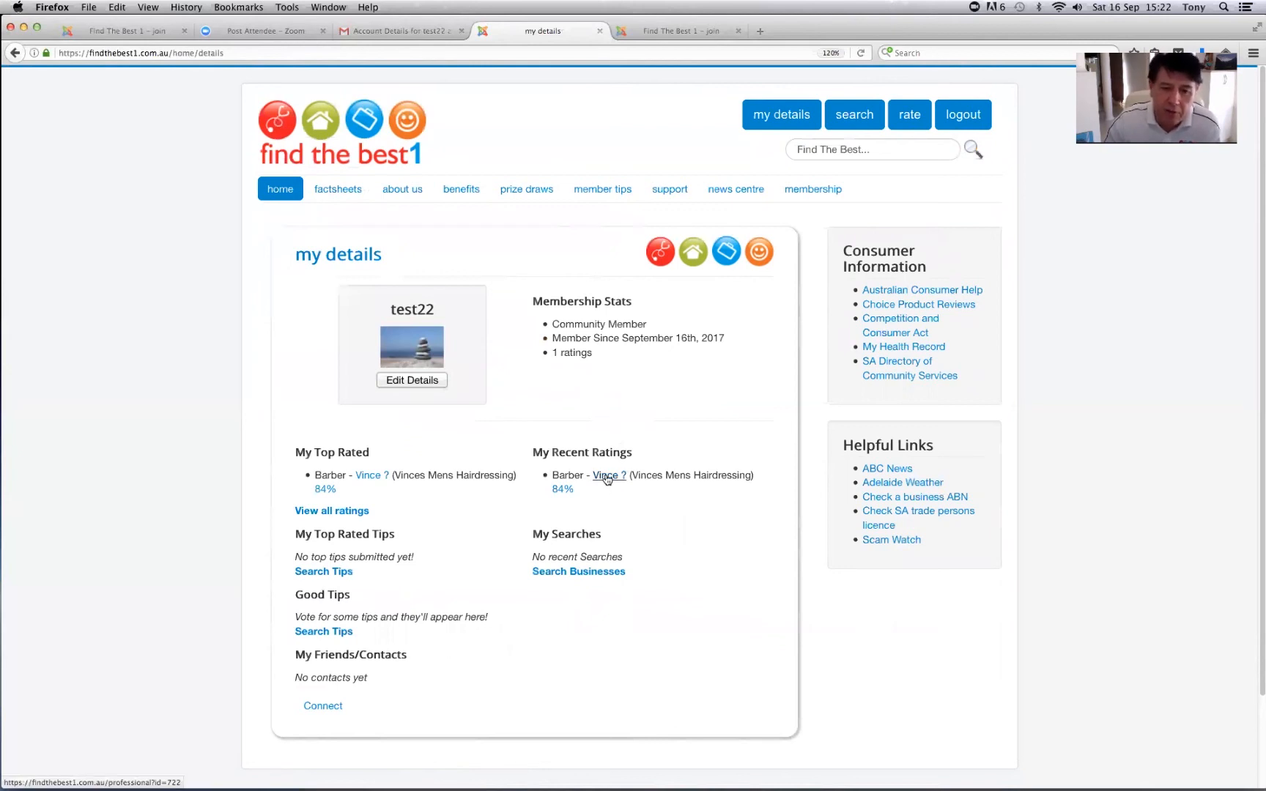
- Check the barber's profile showing his 84% member rating, then return to my details
click(607, 479)
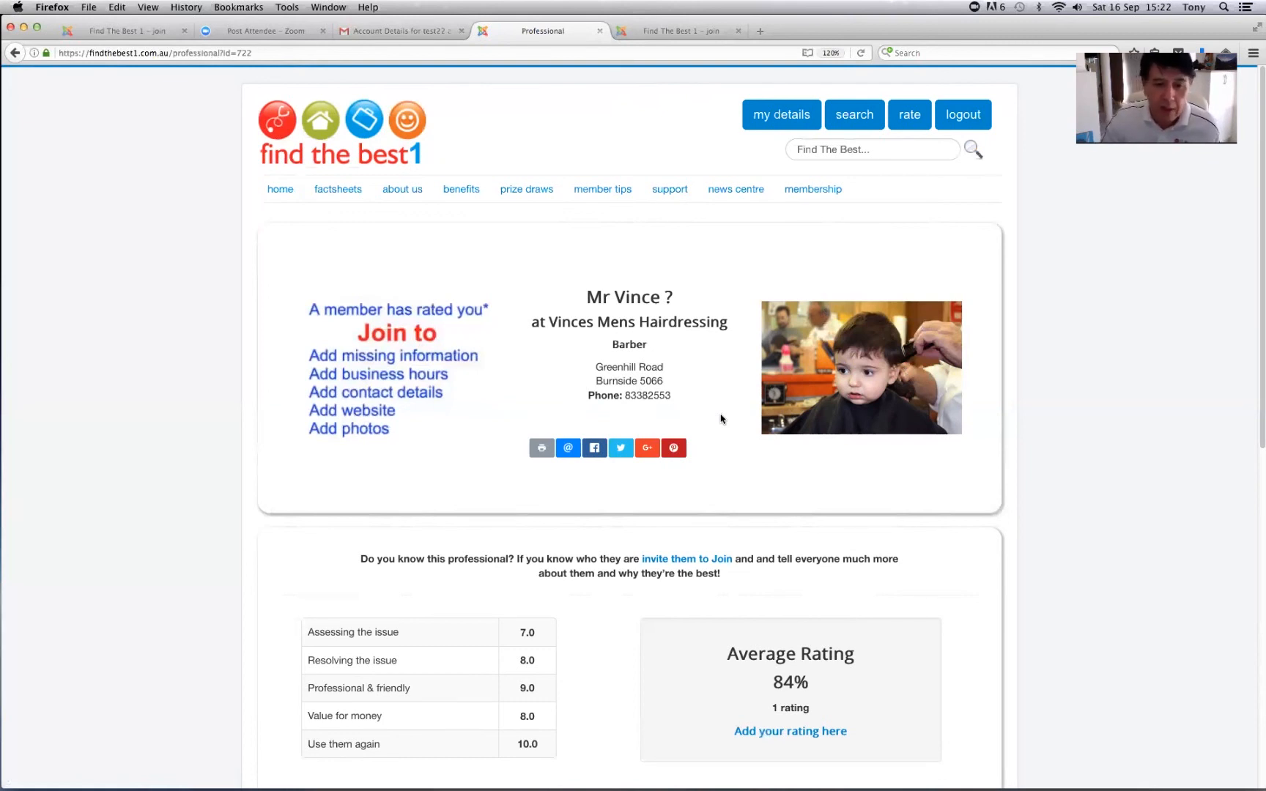
scroll(721, 423, down, 3)
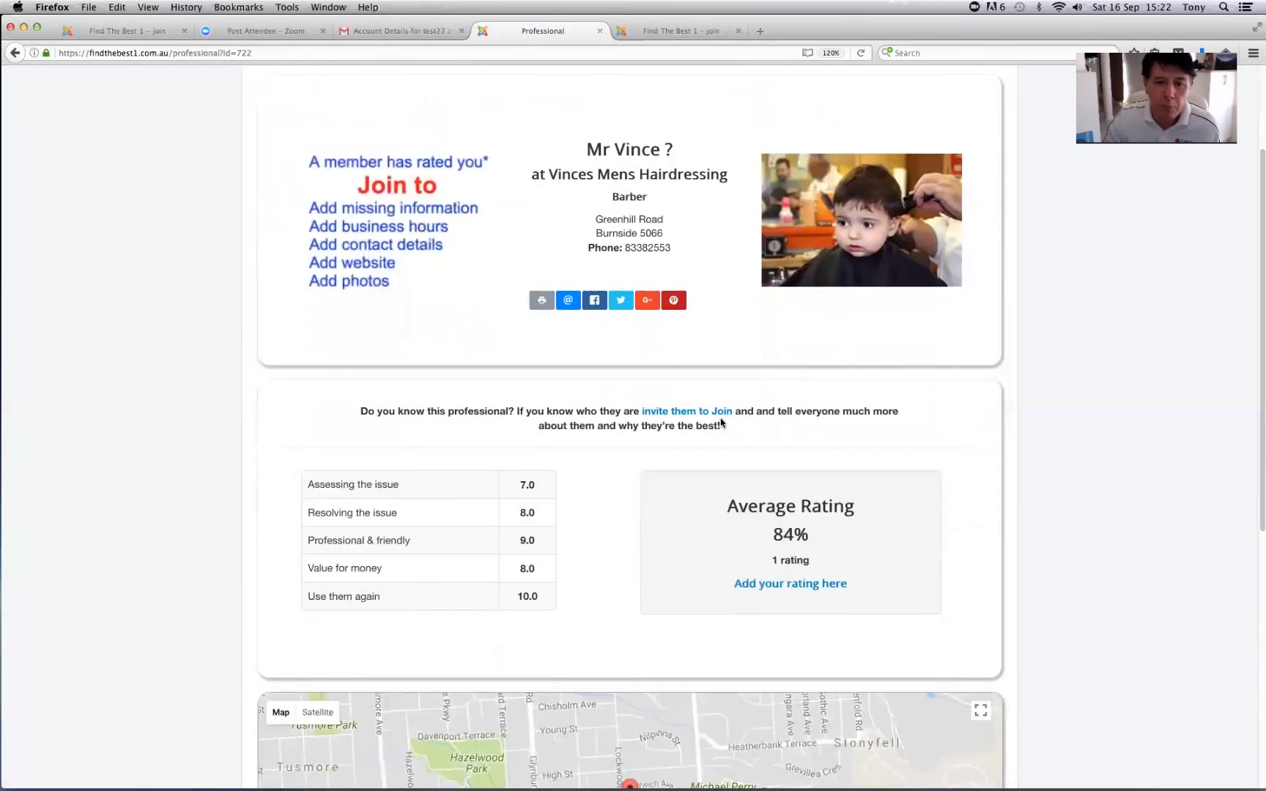
scroll(721, 422, down, 7)
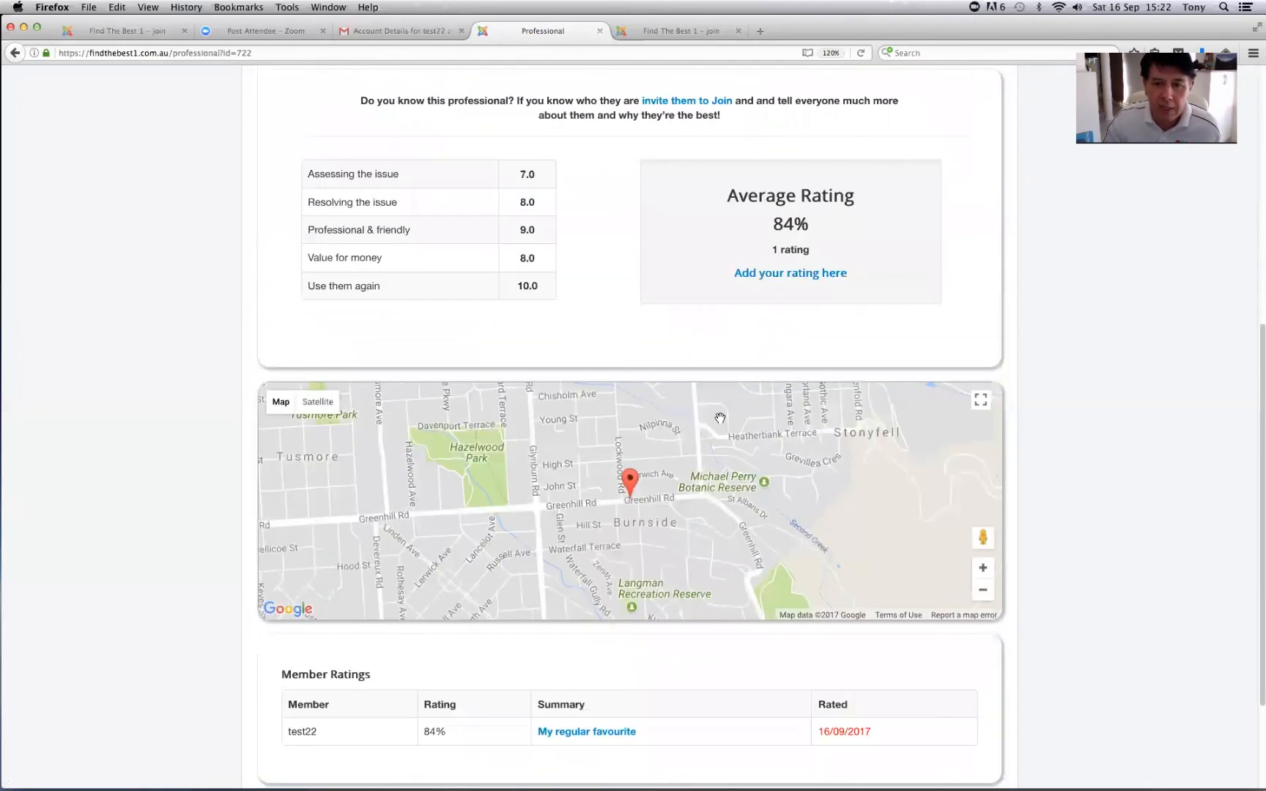
scroll(721, 418, up, 10)
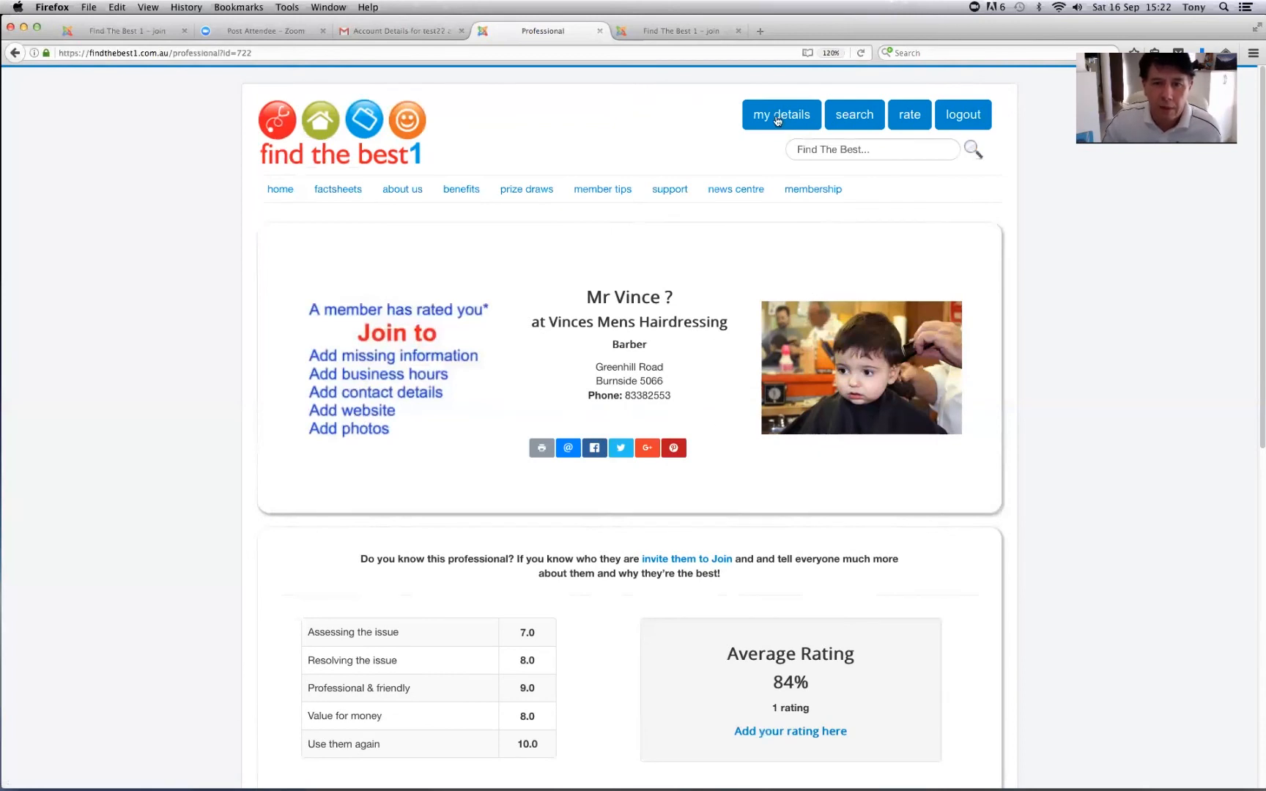
click(778, 121)
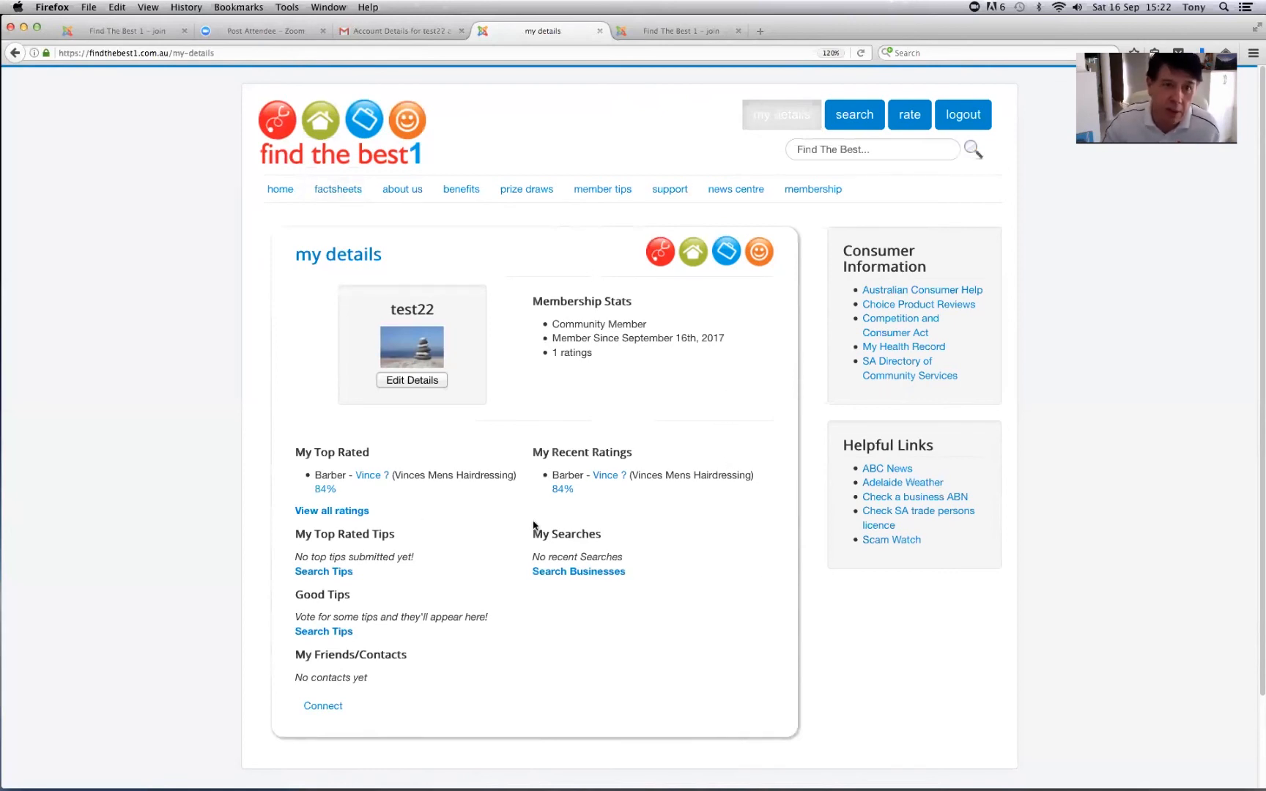
click(396, 33)
- Open the 'Thank you for your rating' Gmail email with voucher.pdf, then return to the my details tab
click(47, 176)
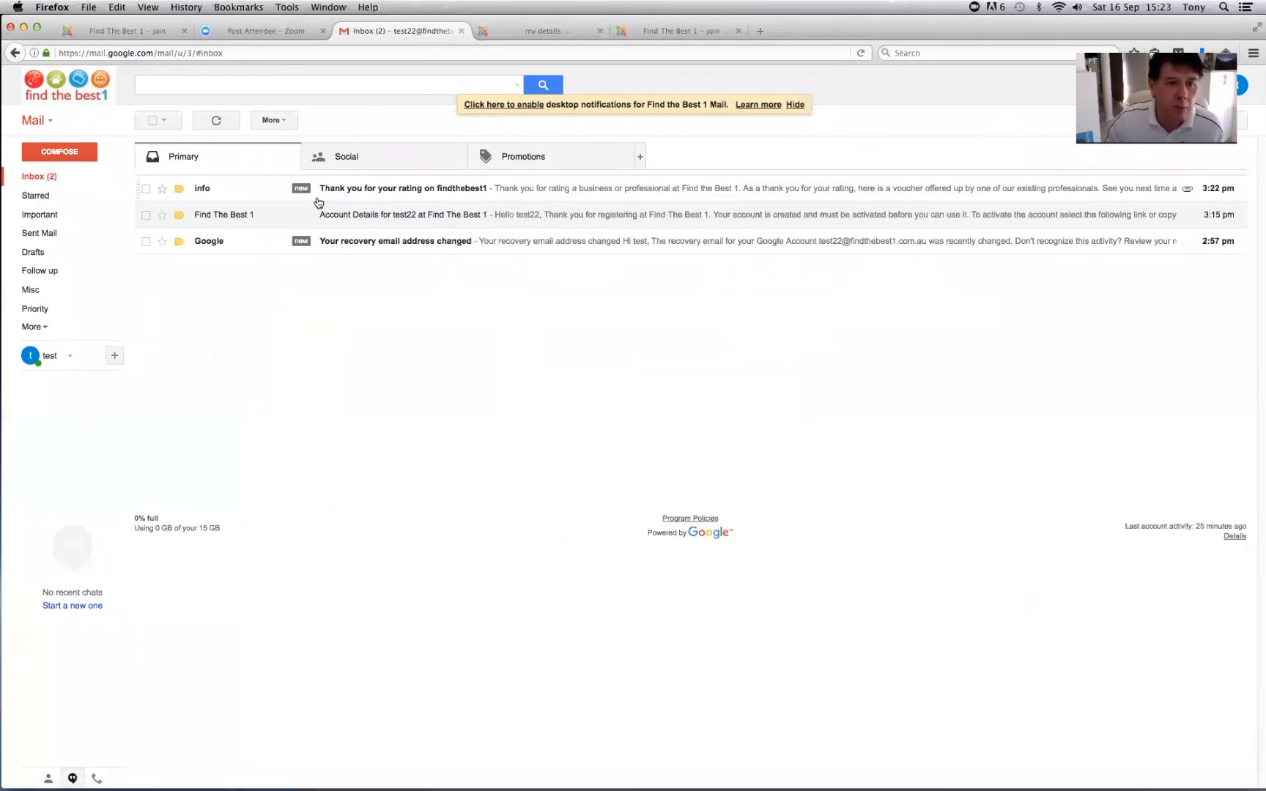
click(343, 190)
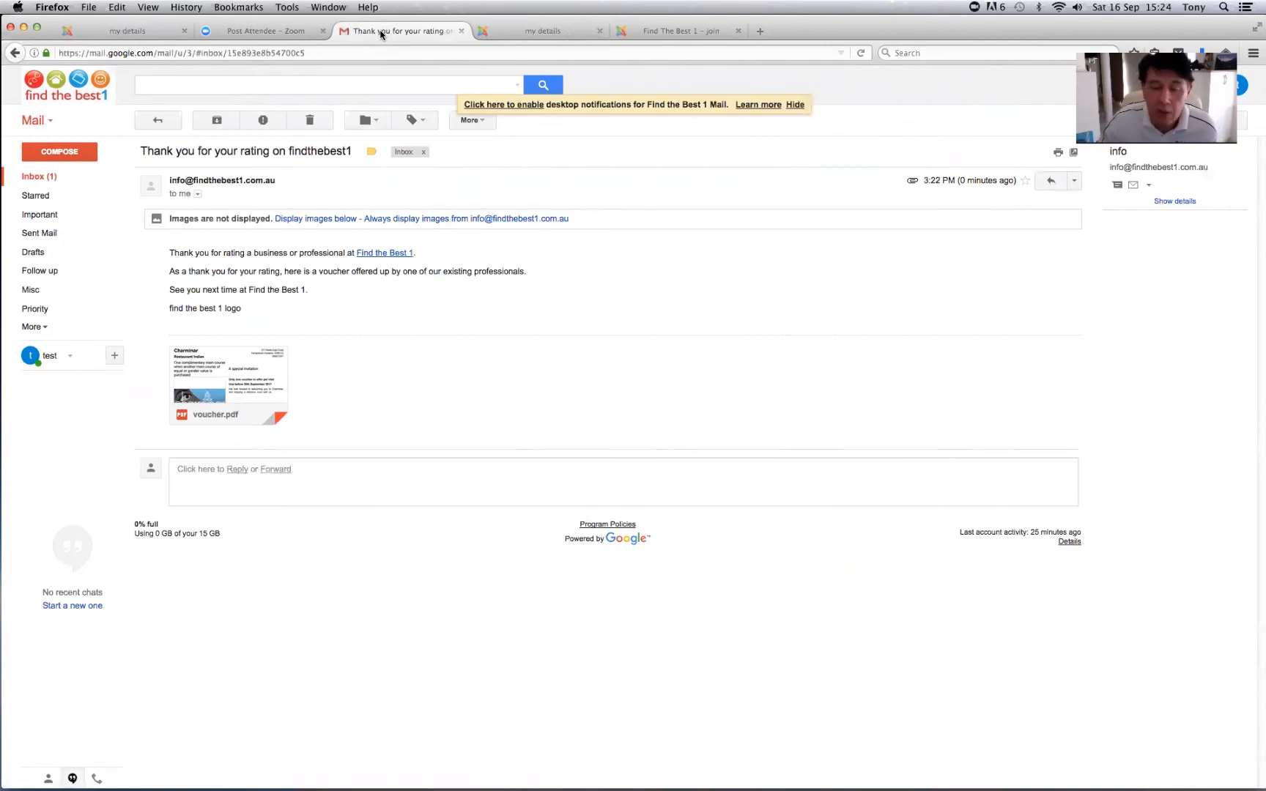
click(148, 33)
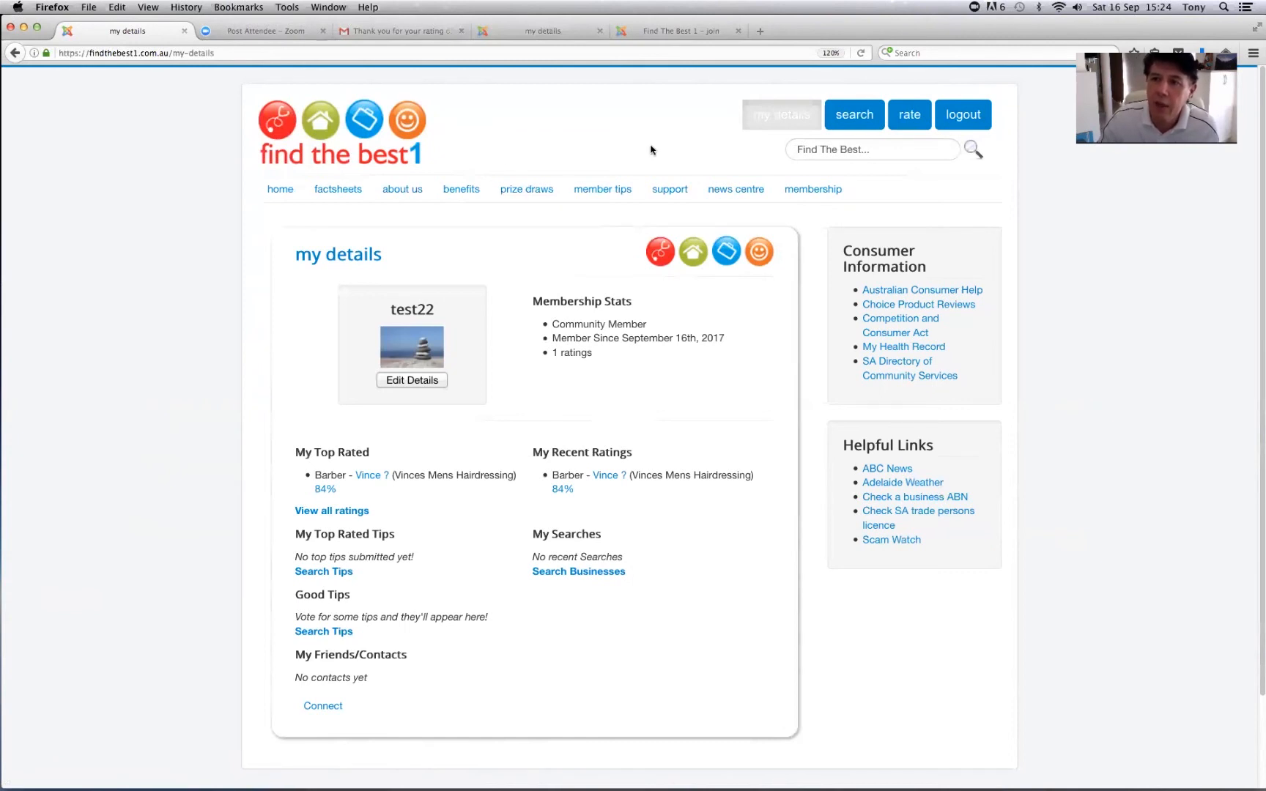
- Choose Coffee Shop & Speciality Drinks from the Family and Lifestyle list on the profession search page
click(852, 115)
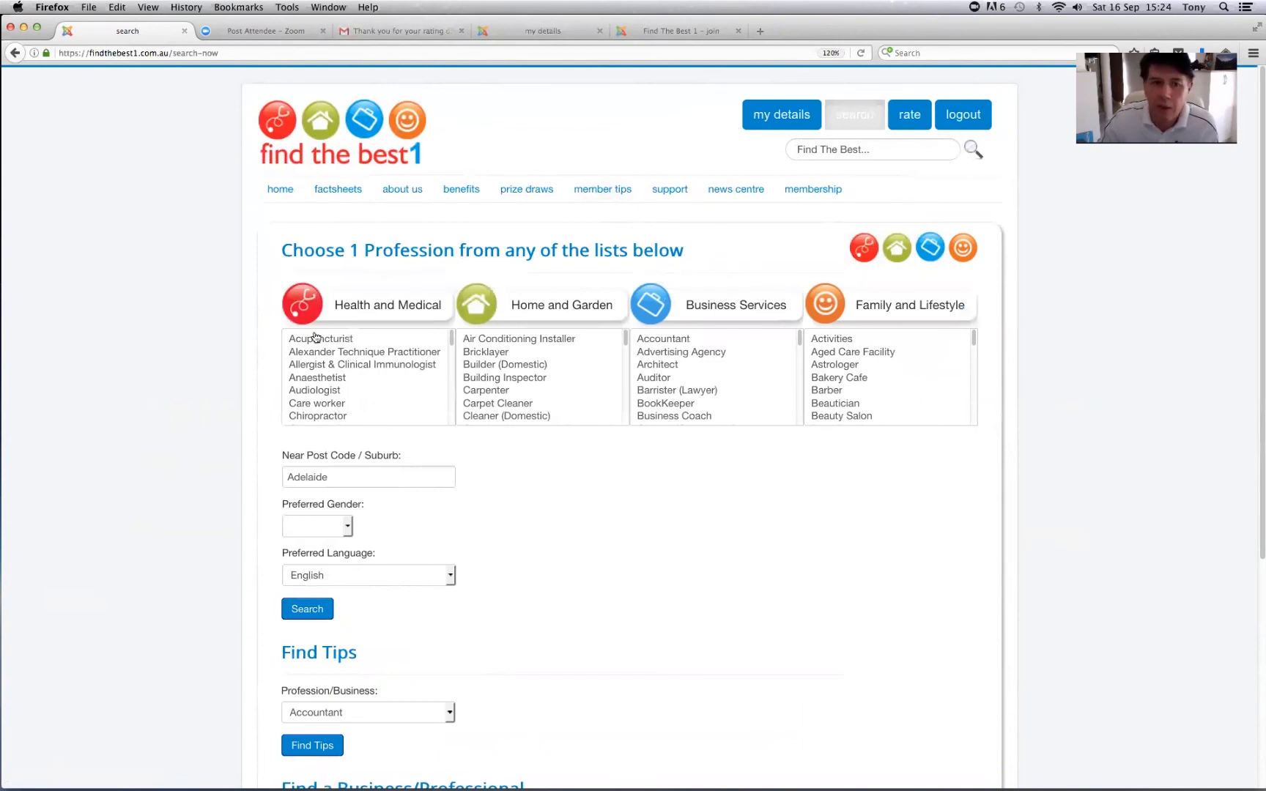
mouse_move(451, 343)
mouse_down()
mouse_move(451, 425)
mouse_move(451, 344)
mouse_up()
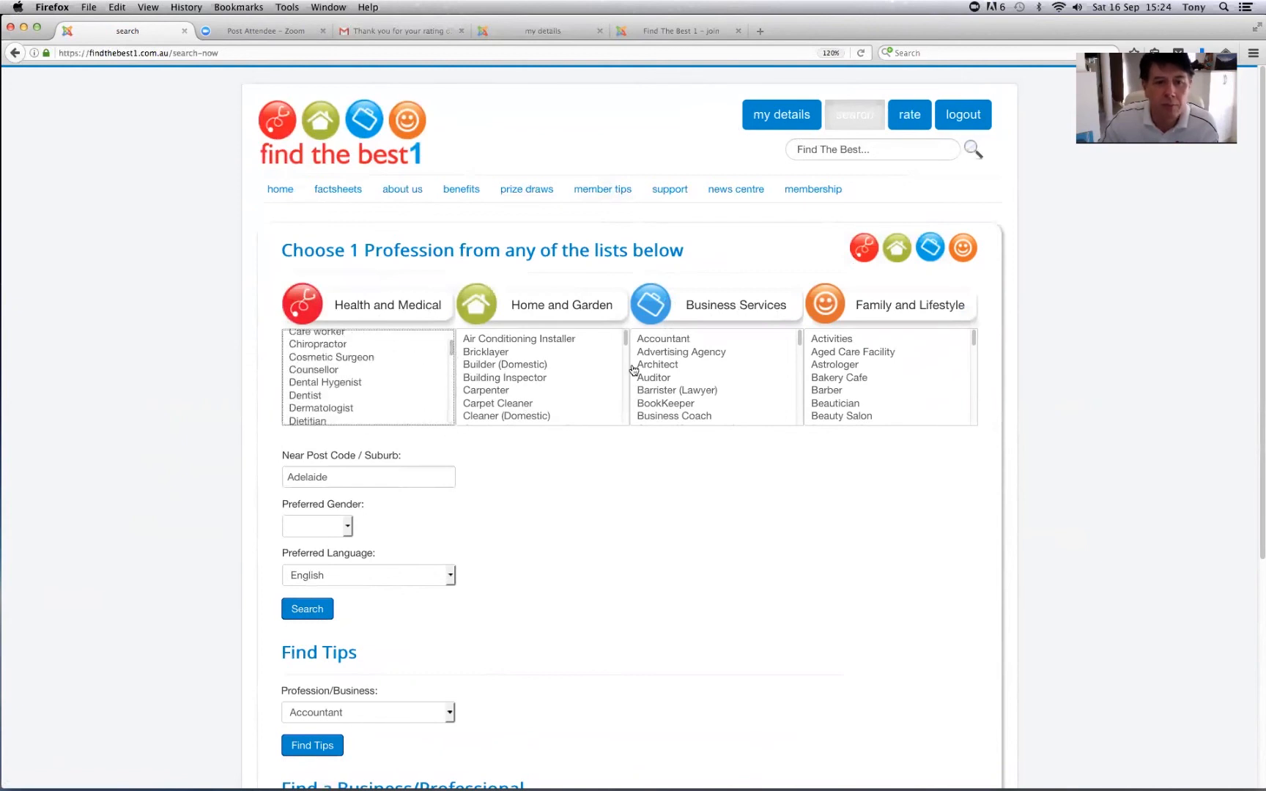
mouse_move(627, 340)
mouse_down()
mouse_move(622, 414)
mouse_move(628, 339)
mouse_up()
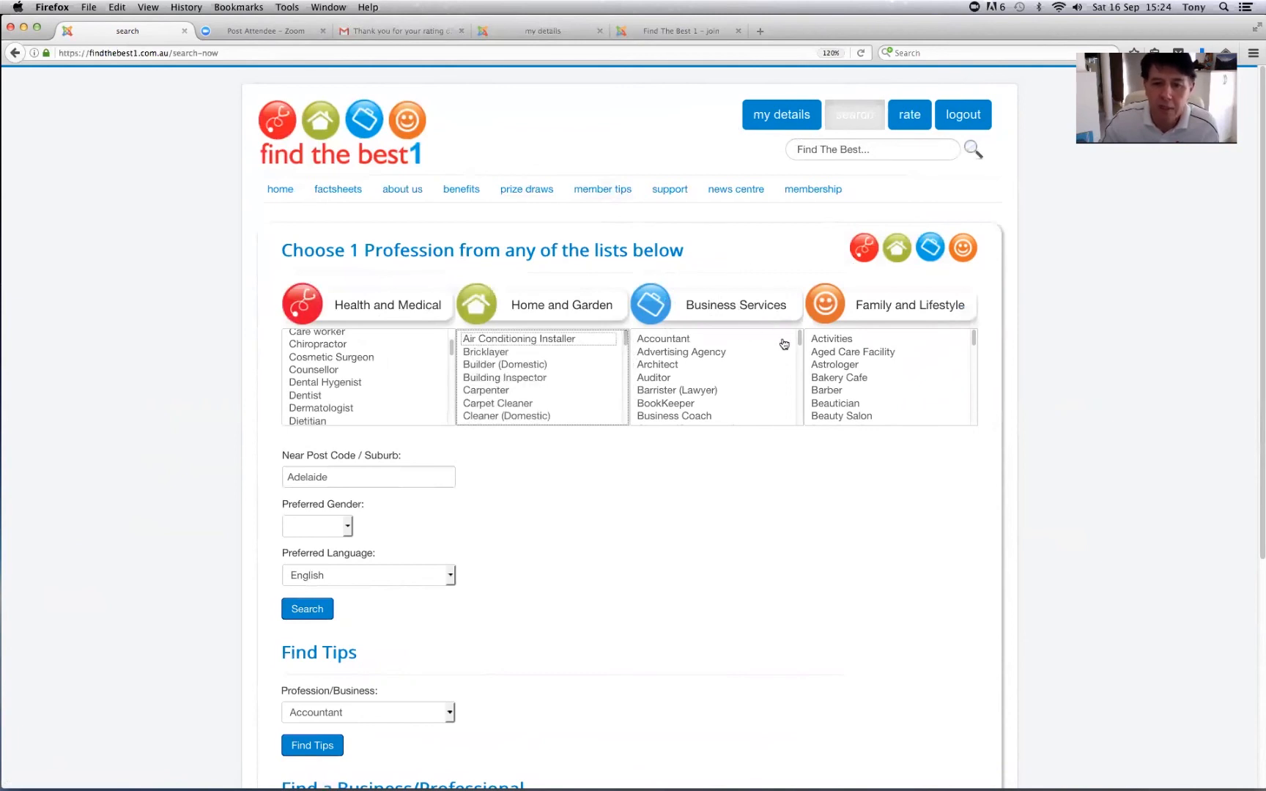
mouse_move(800, 340)
mouse_down()
mouse_move(800, 435)
mouse_move(799, 350)
mouse_up()
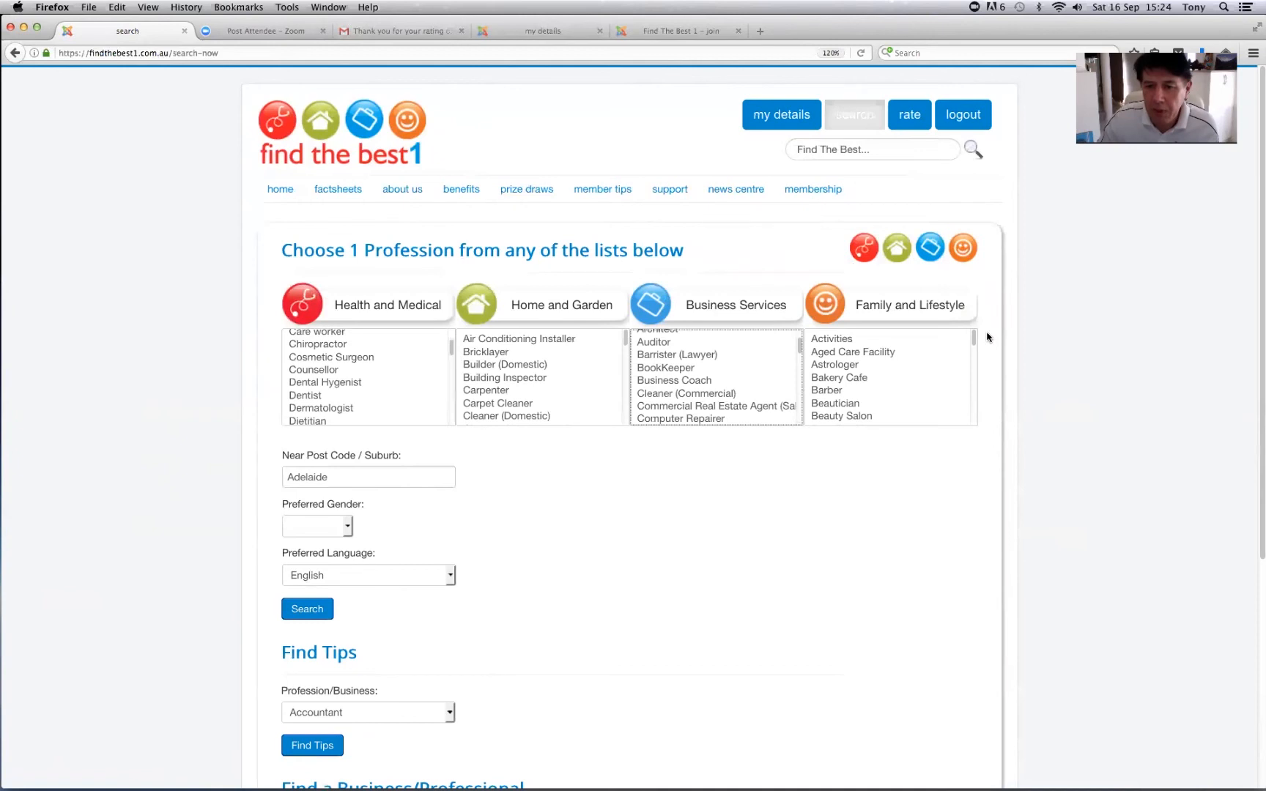
click(974, 394)
drag(973, 392, 972, 362)
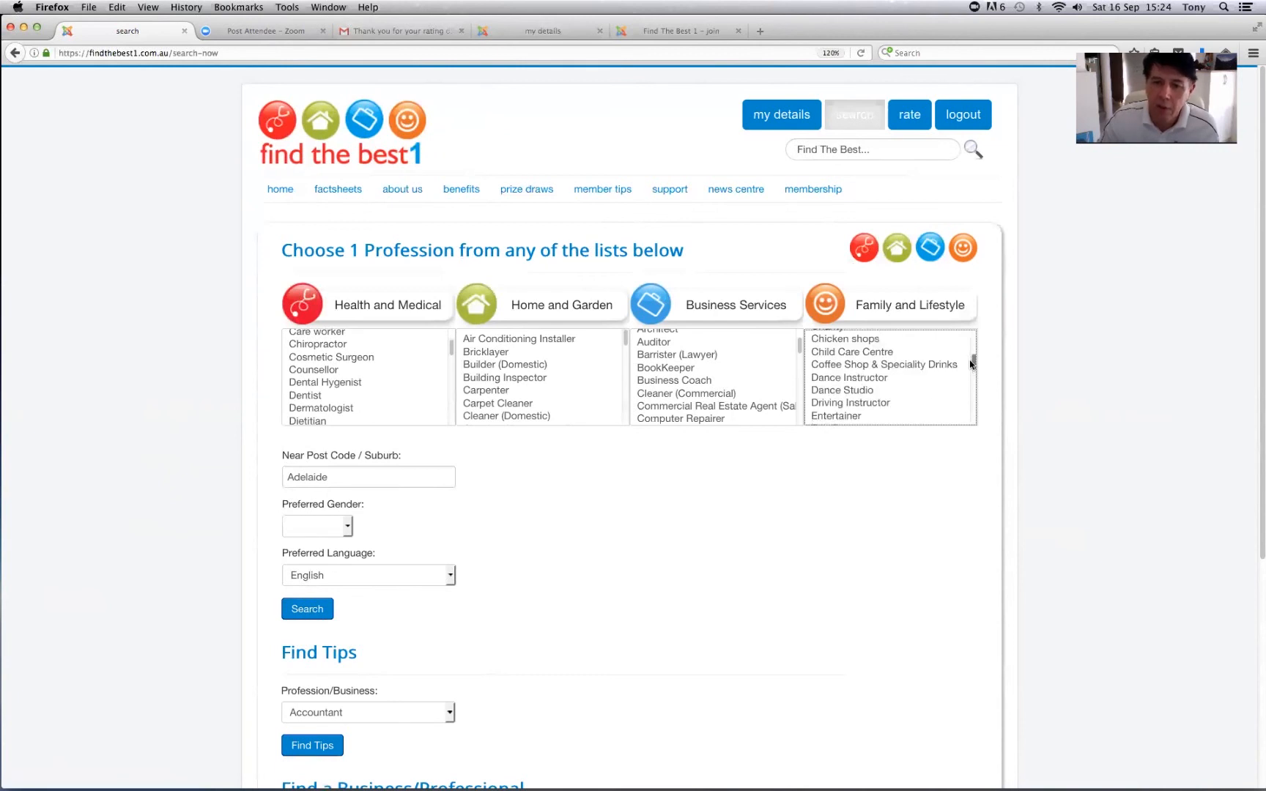
click(897, 365)
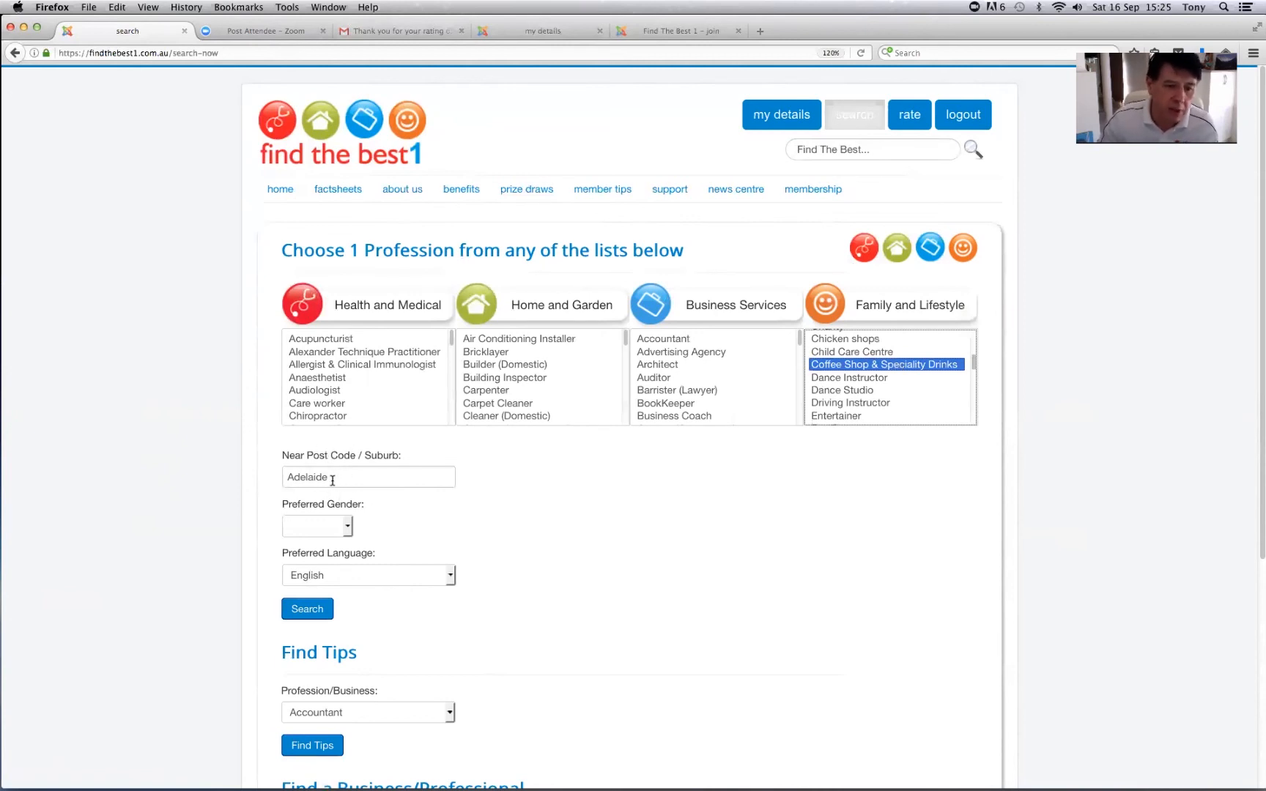
click(318, 615)
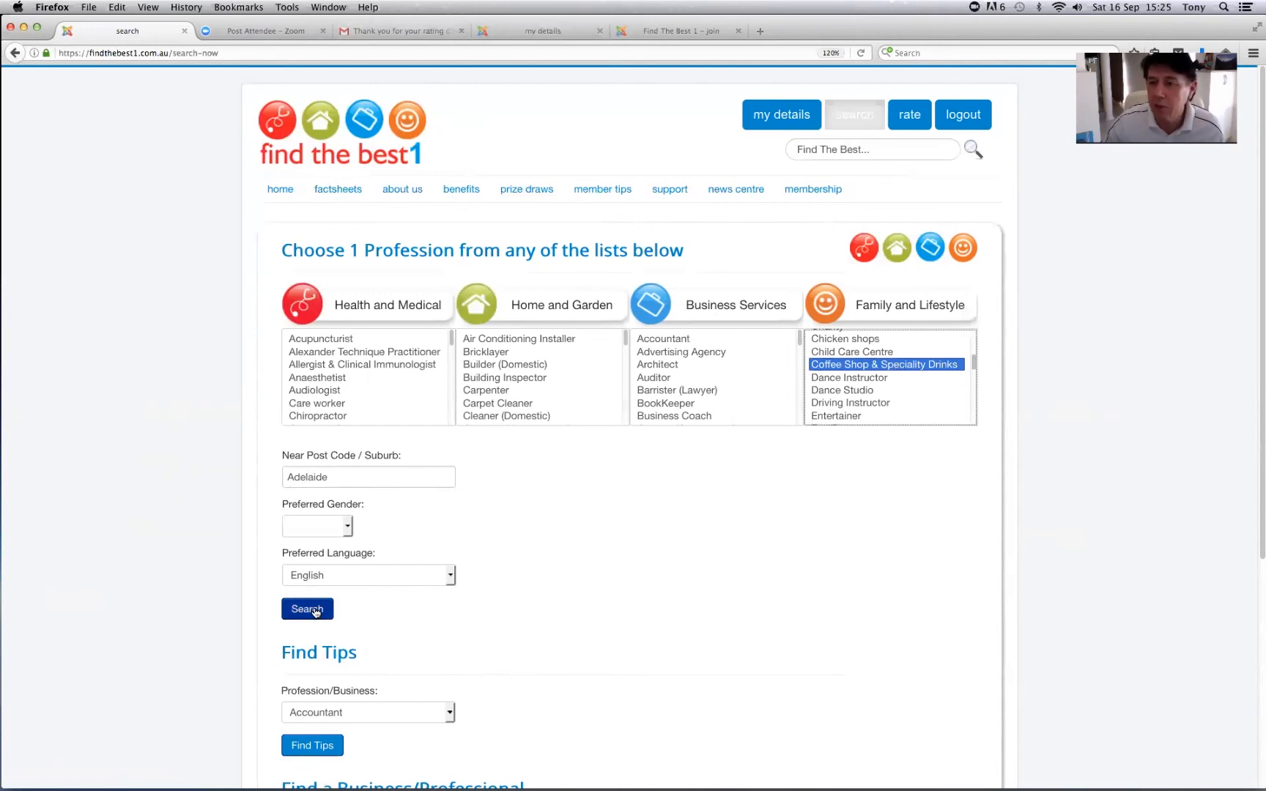
click(316, 613)
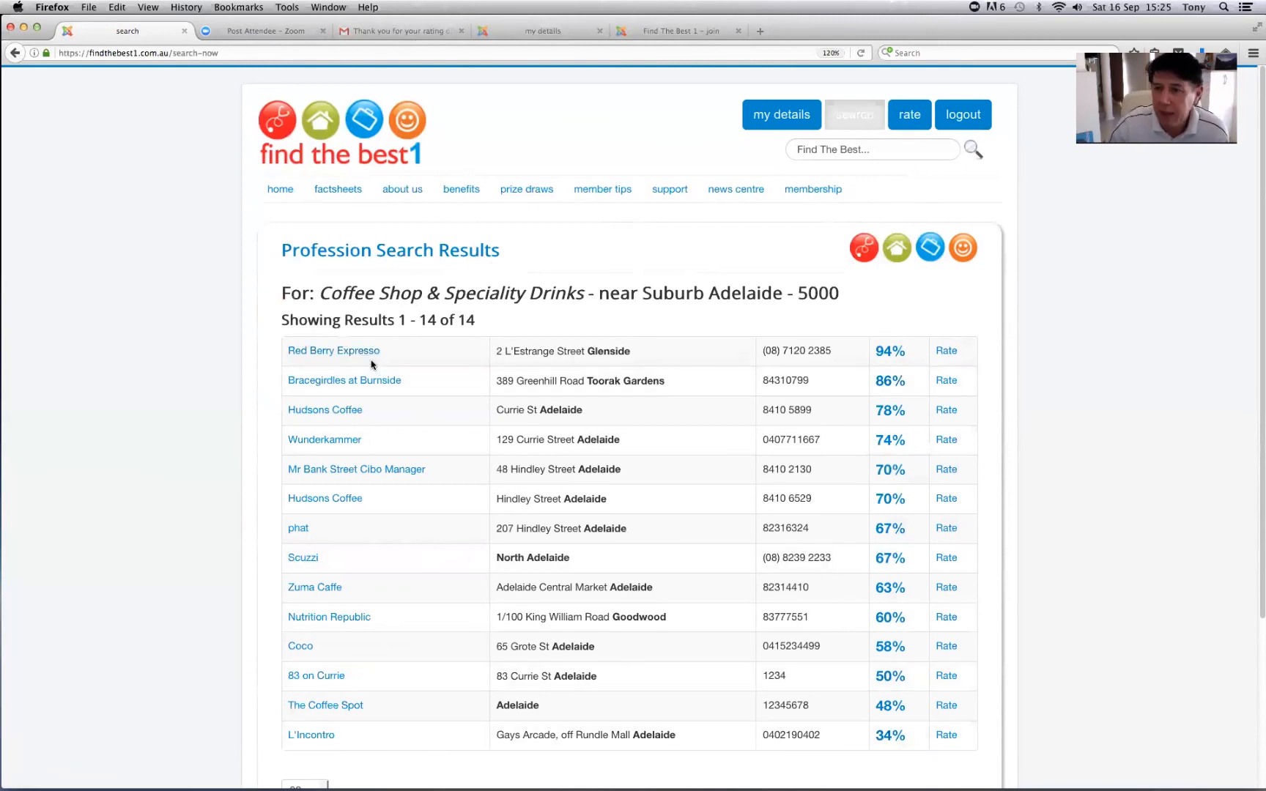
click(331, 351)
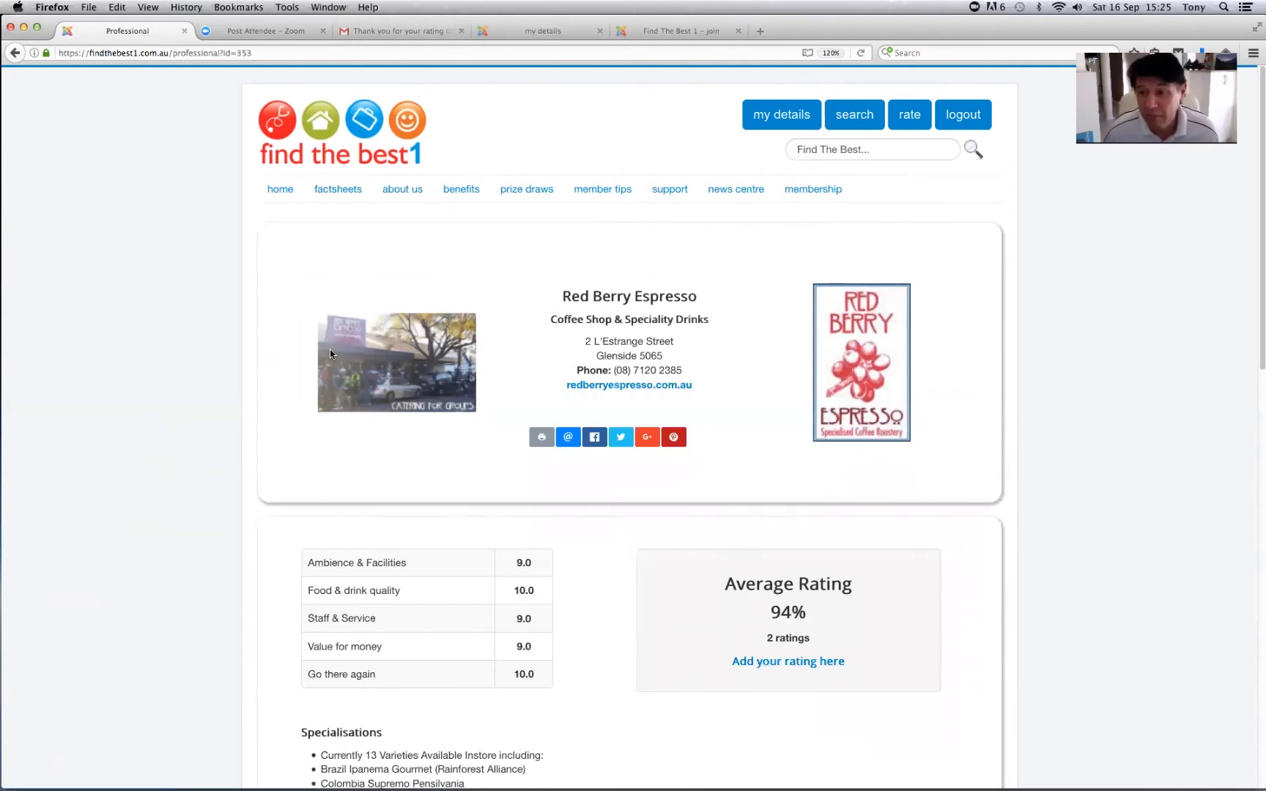
scroll(330, 350, down, 1)
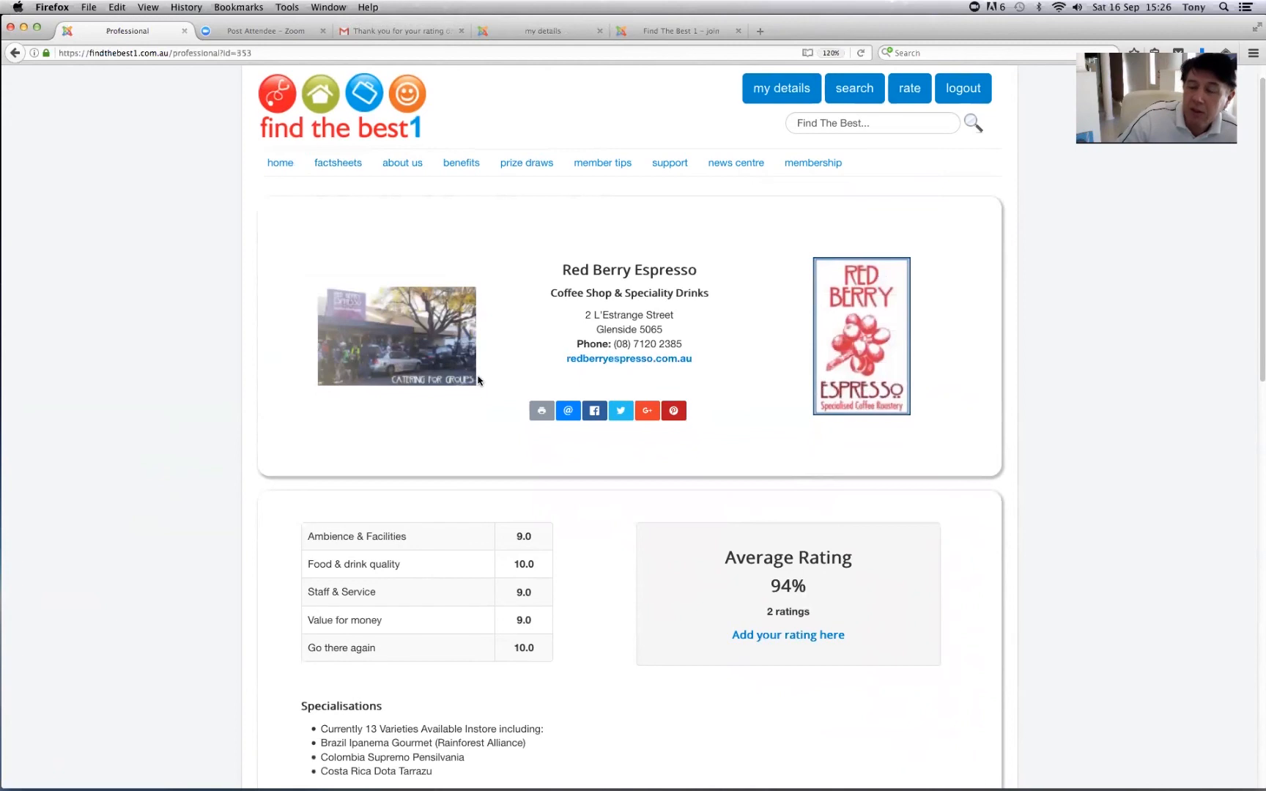
scroll(481, 380, down, 3)
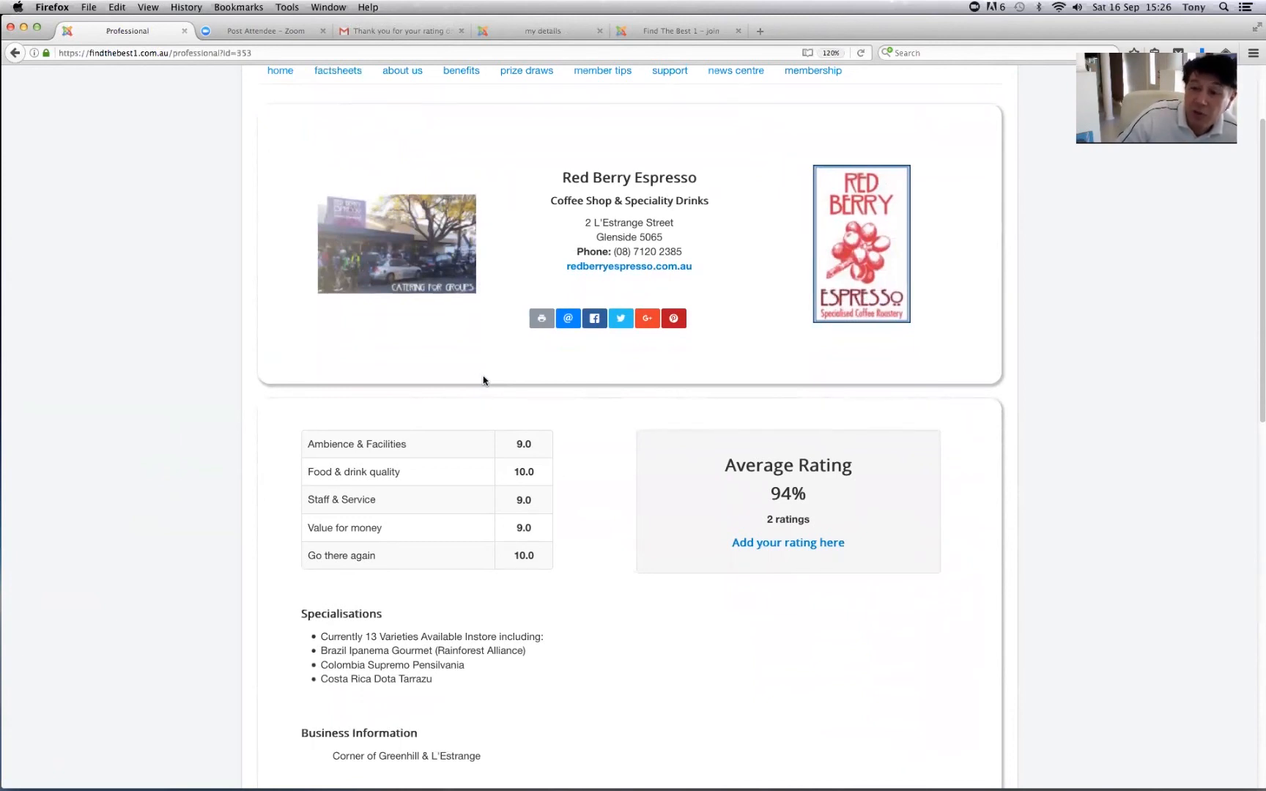
scroll(483, 380, up, 3)
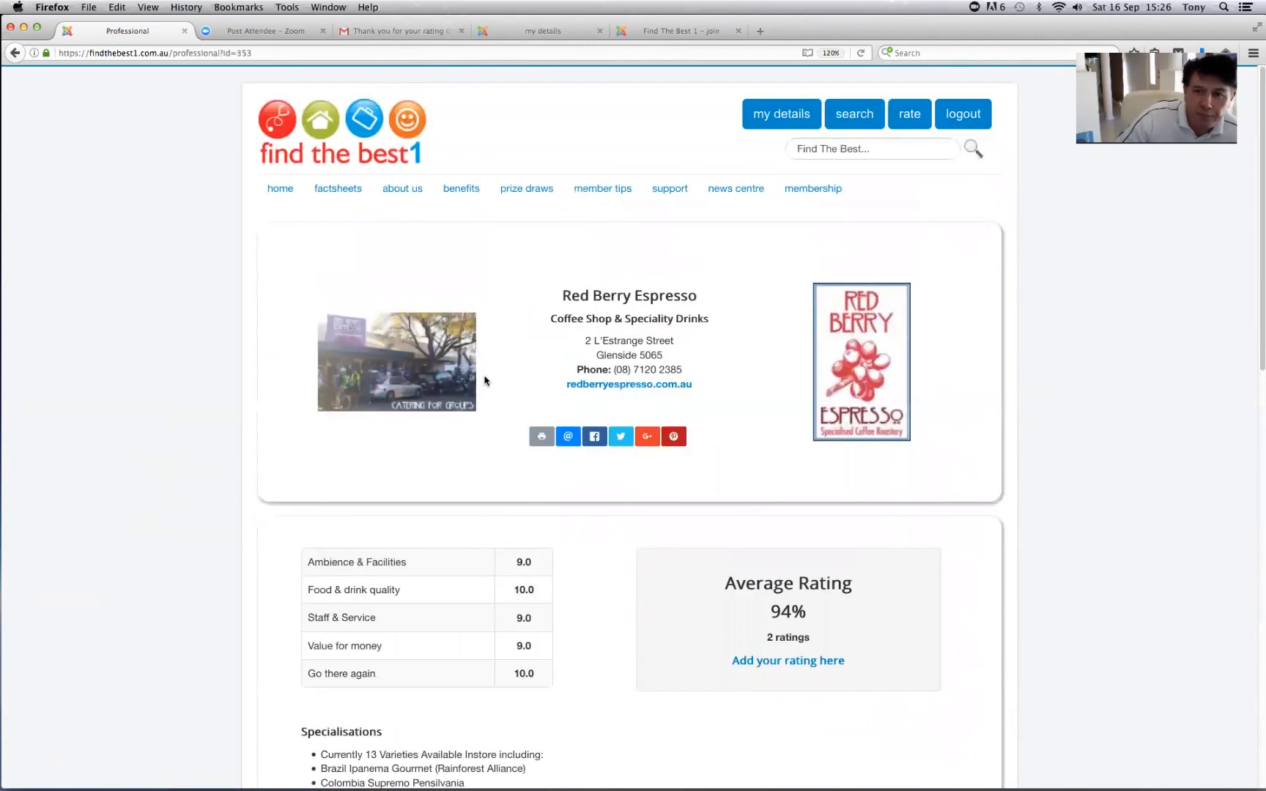
click(785, 115)
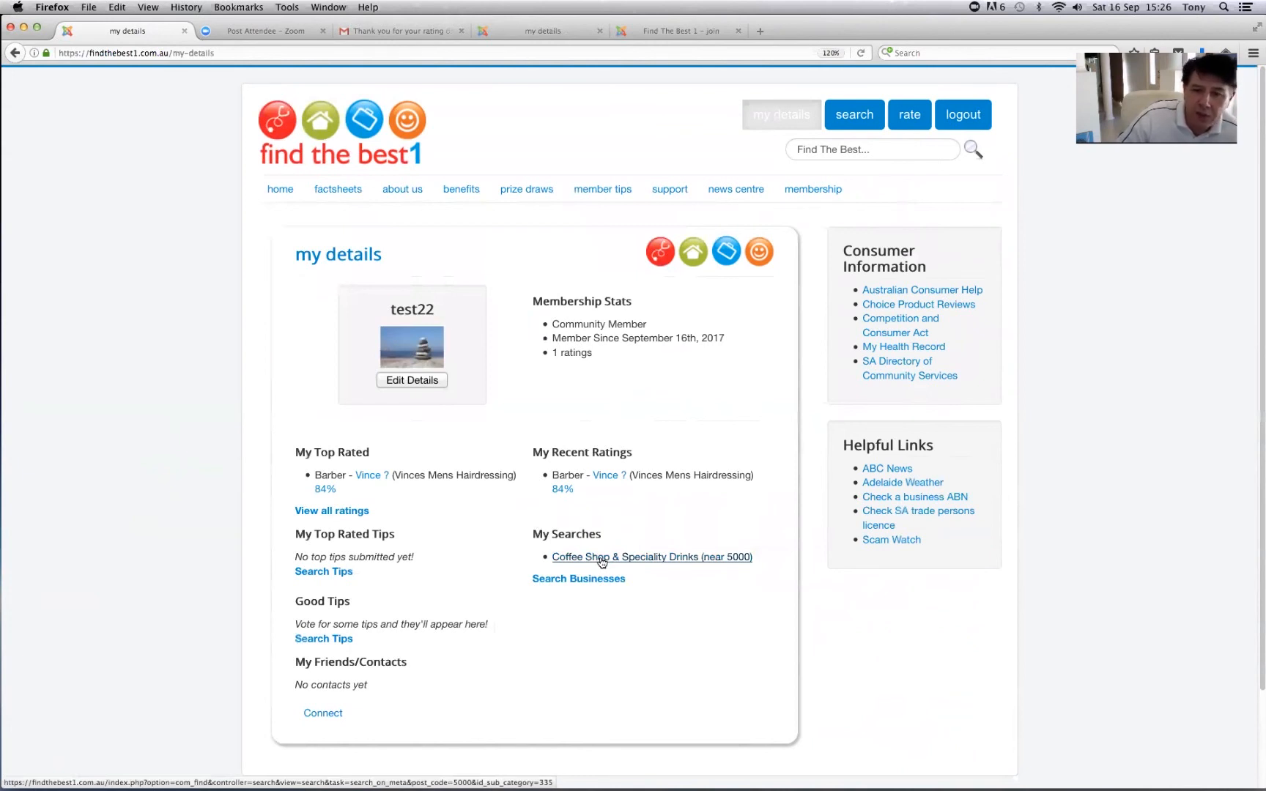
- Rerun the saved Coffee Shop & Speciality Drinks search and open Bracegirdles at Burnside
click(603, 562)
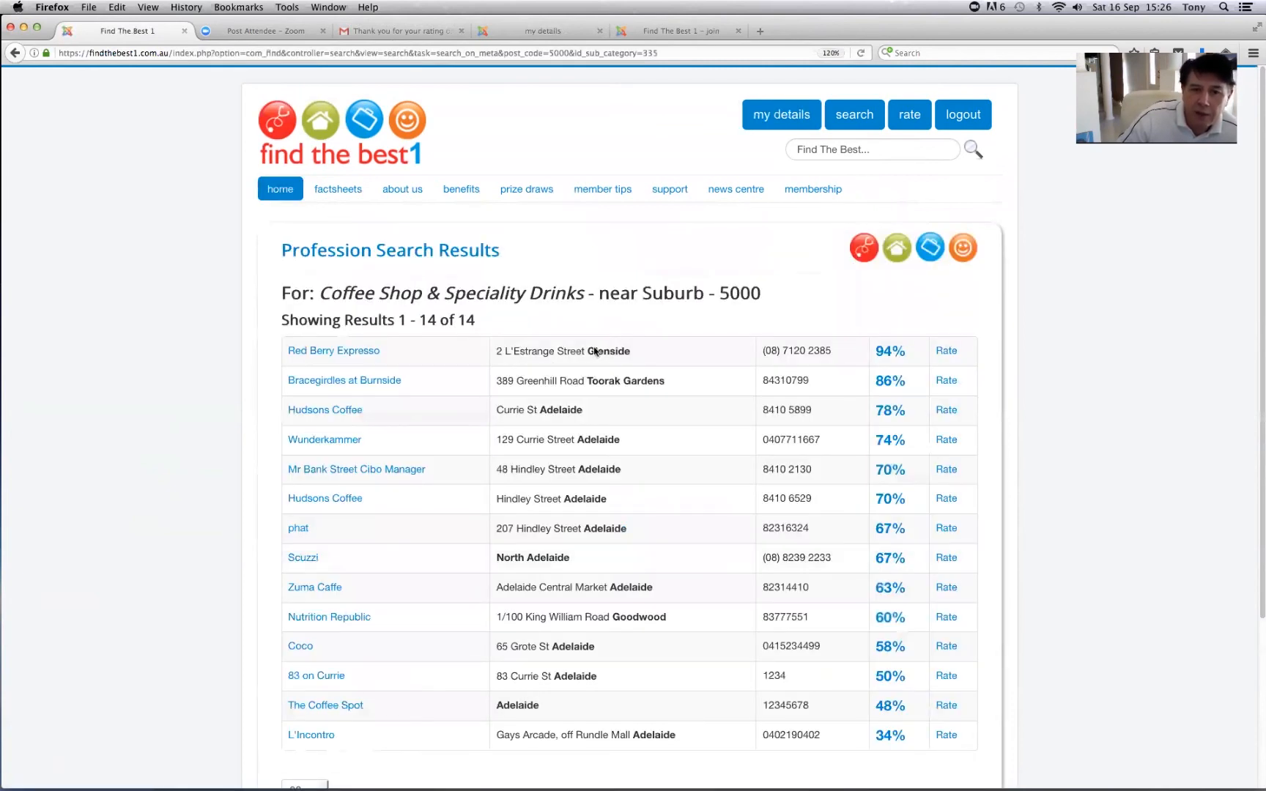
scroll(740, 327, down, 2)
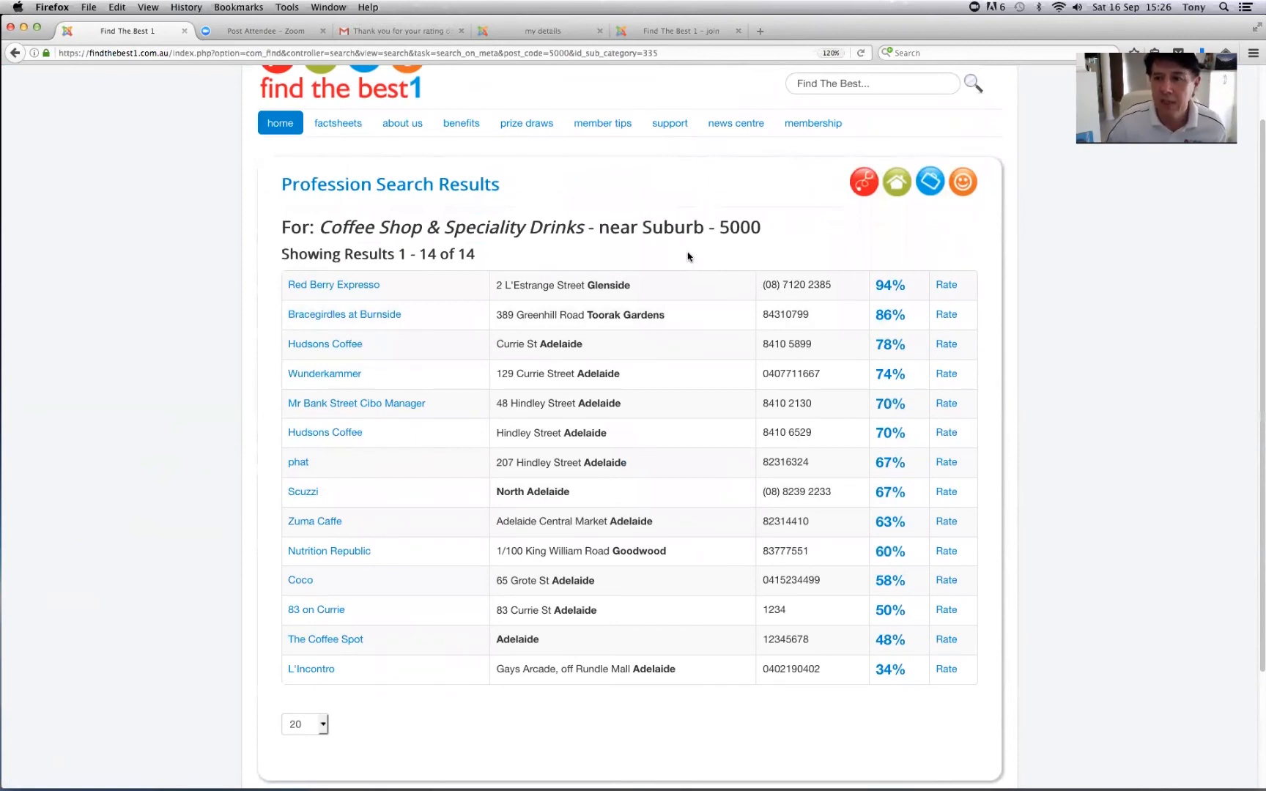
click(362, 316)
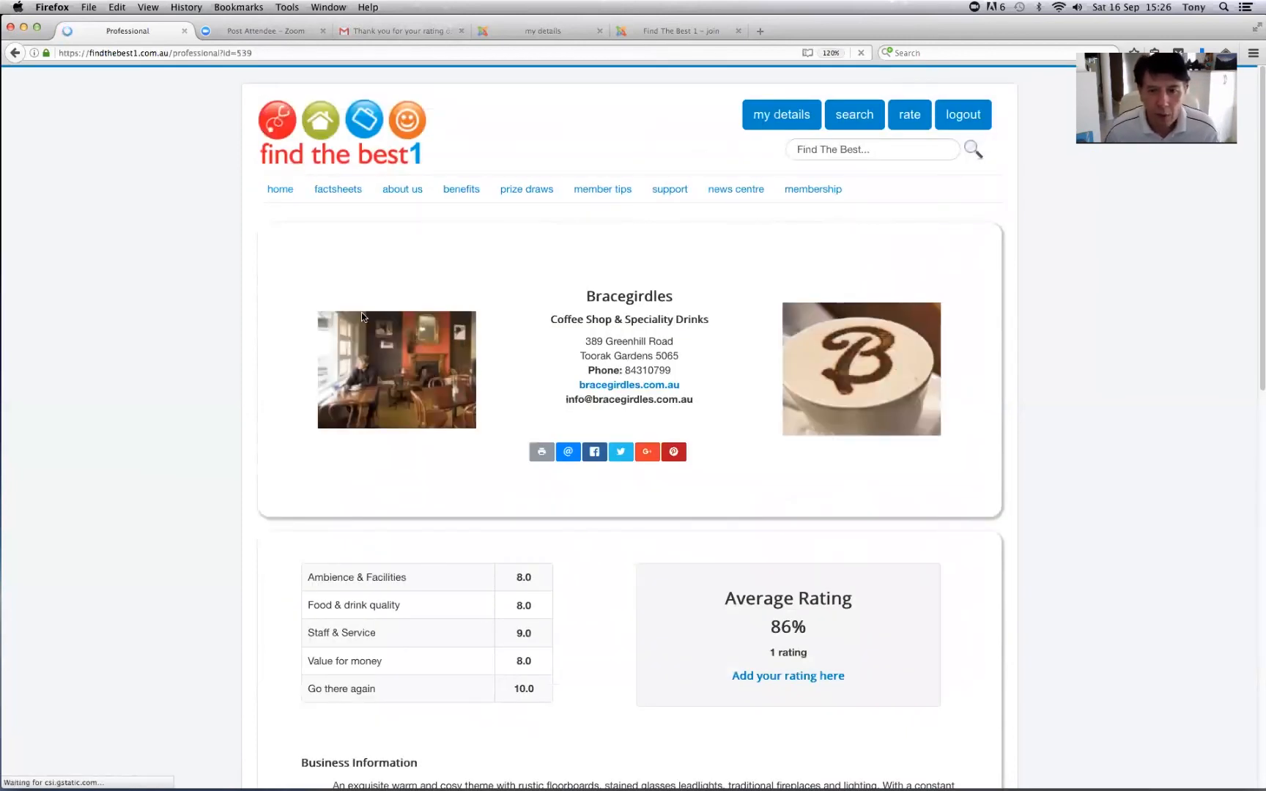
- Review the Bracegirdles profile, rated 86% by one member, then return to my details
scroll(420, 333, down, 1)
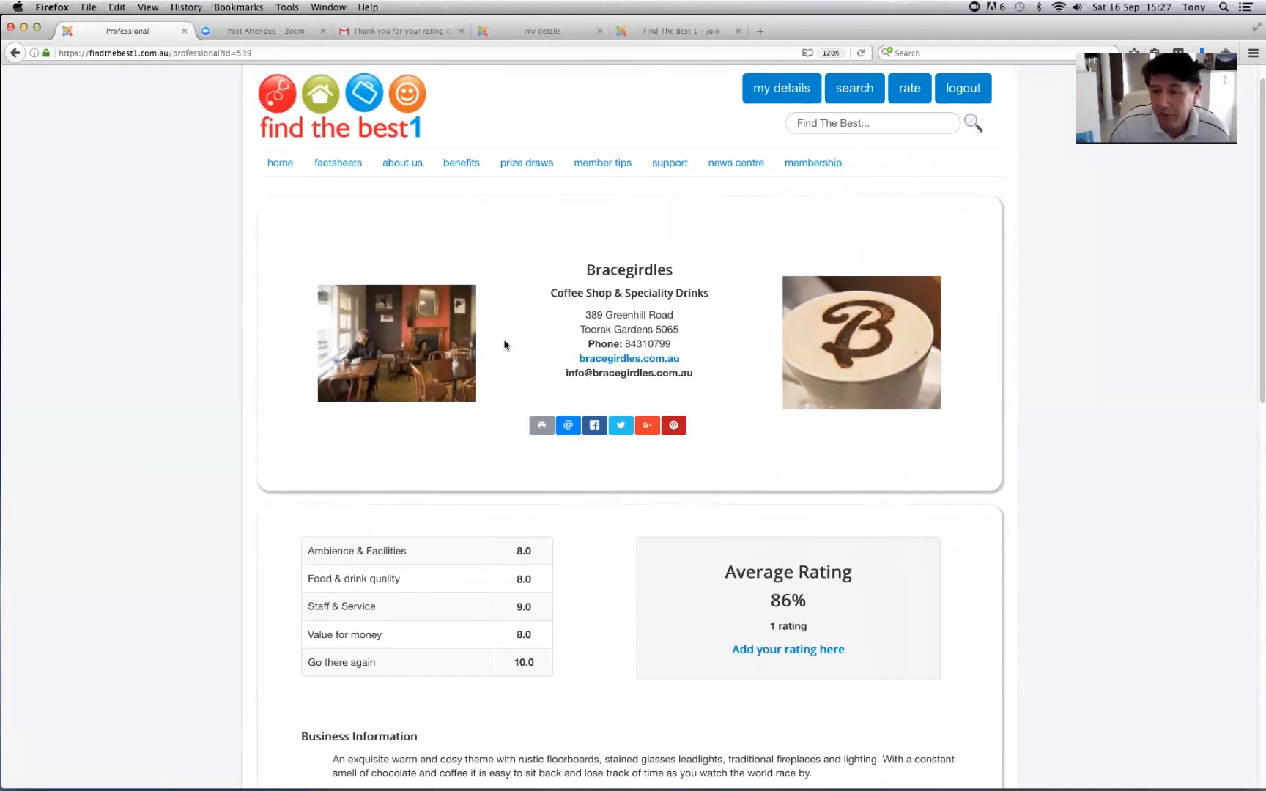
scroll(494, 345, down, 3)
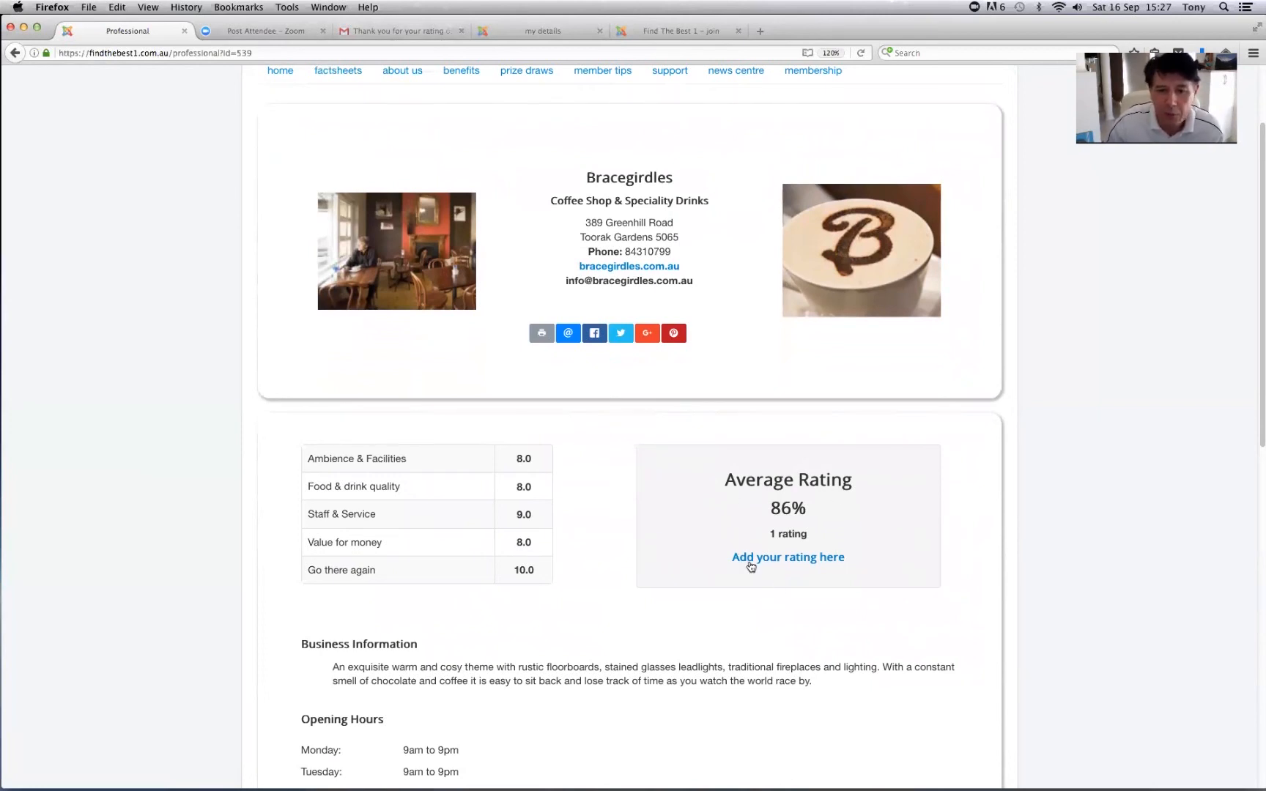
scroll(762, 461, down, 10)
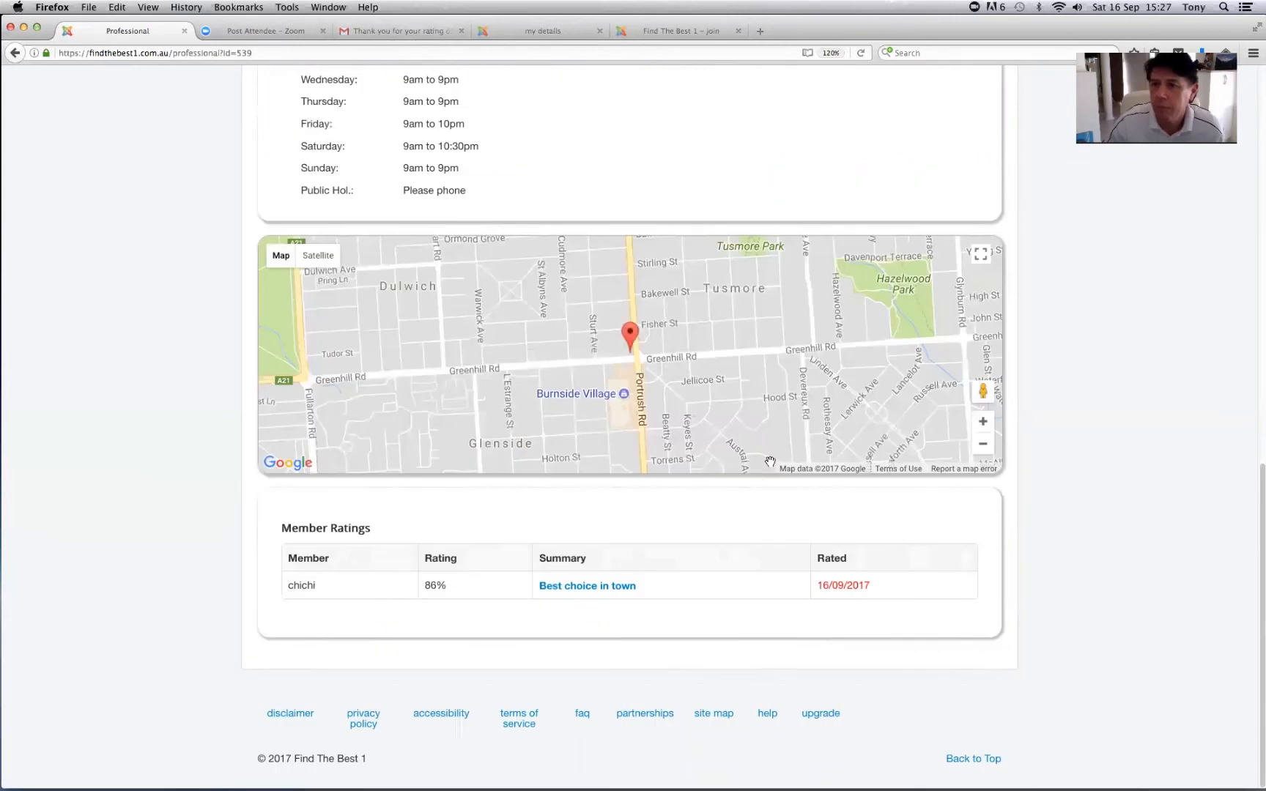
scroll(630, 132, up, 6)
scroll(630, 136, up, 5)
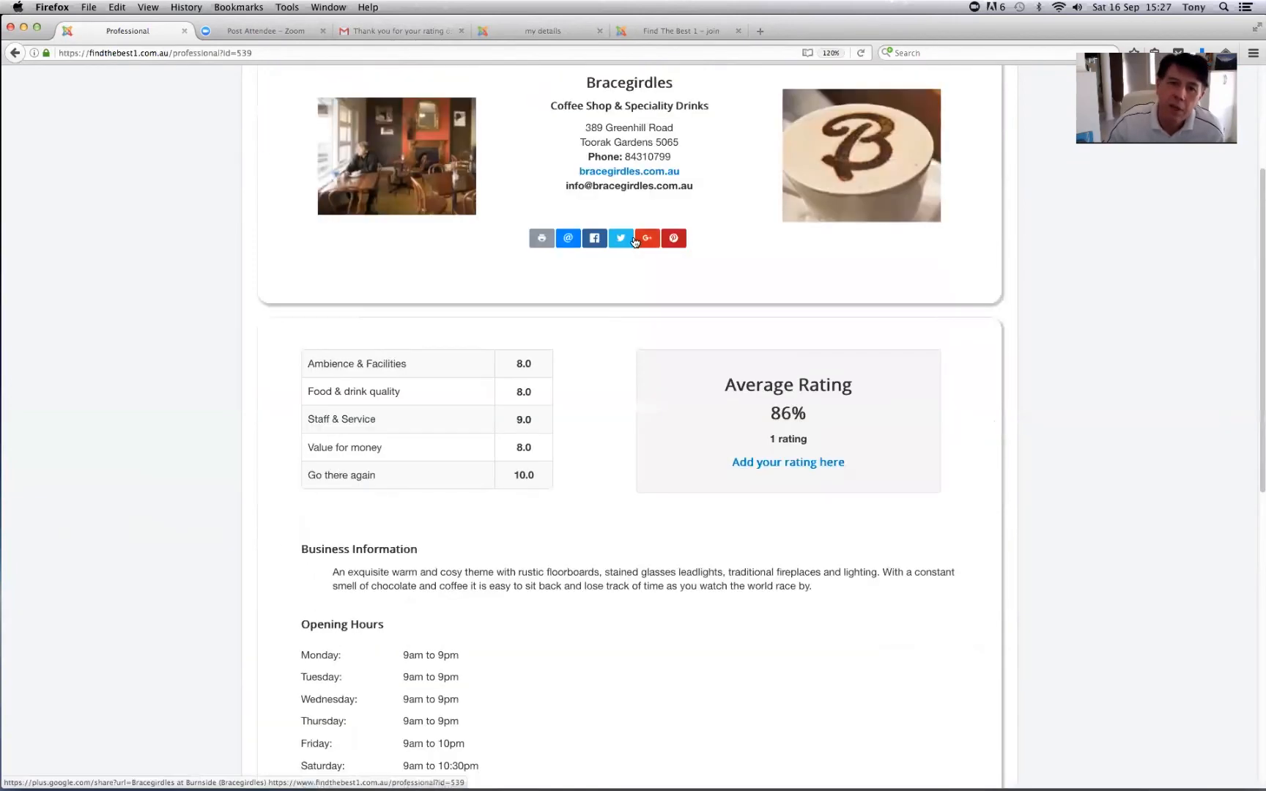
mouse_move(293, 208)
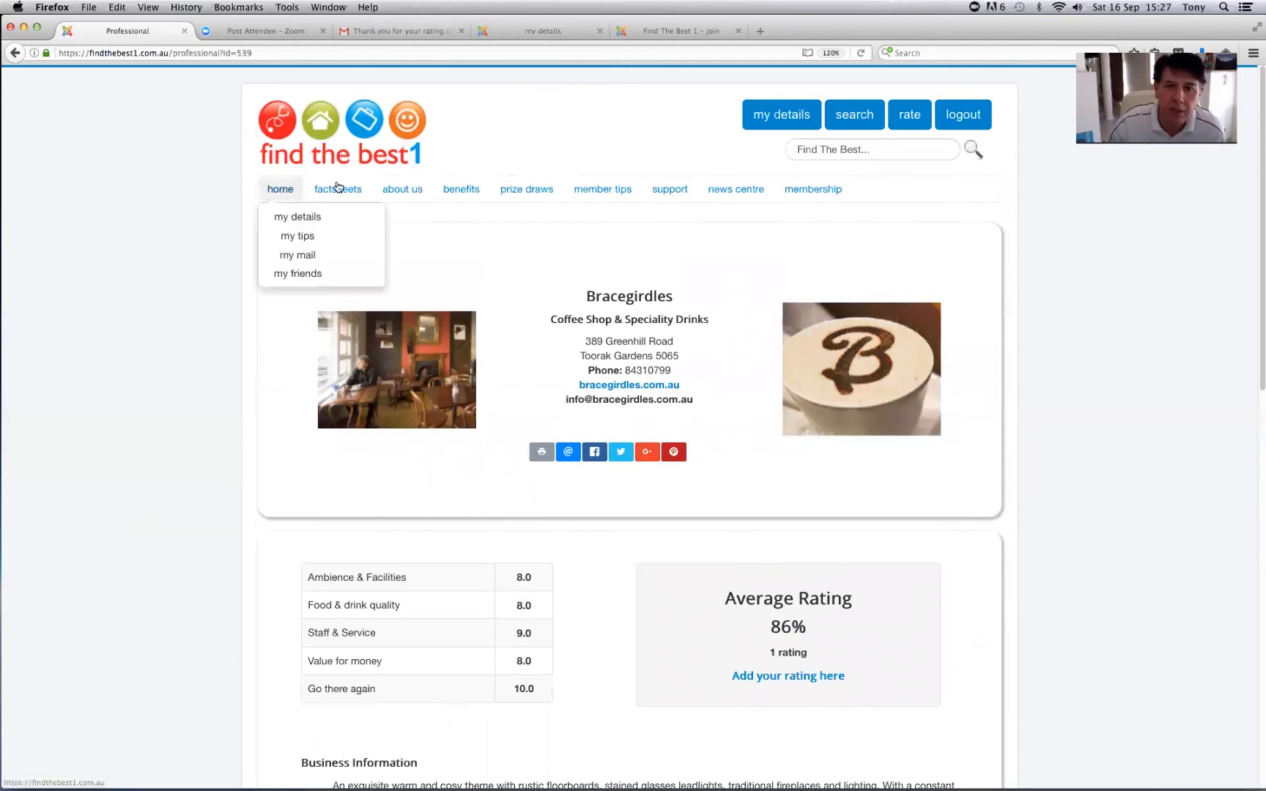
click(784, 115)
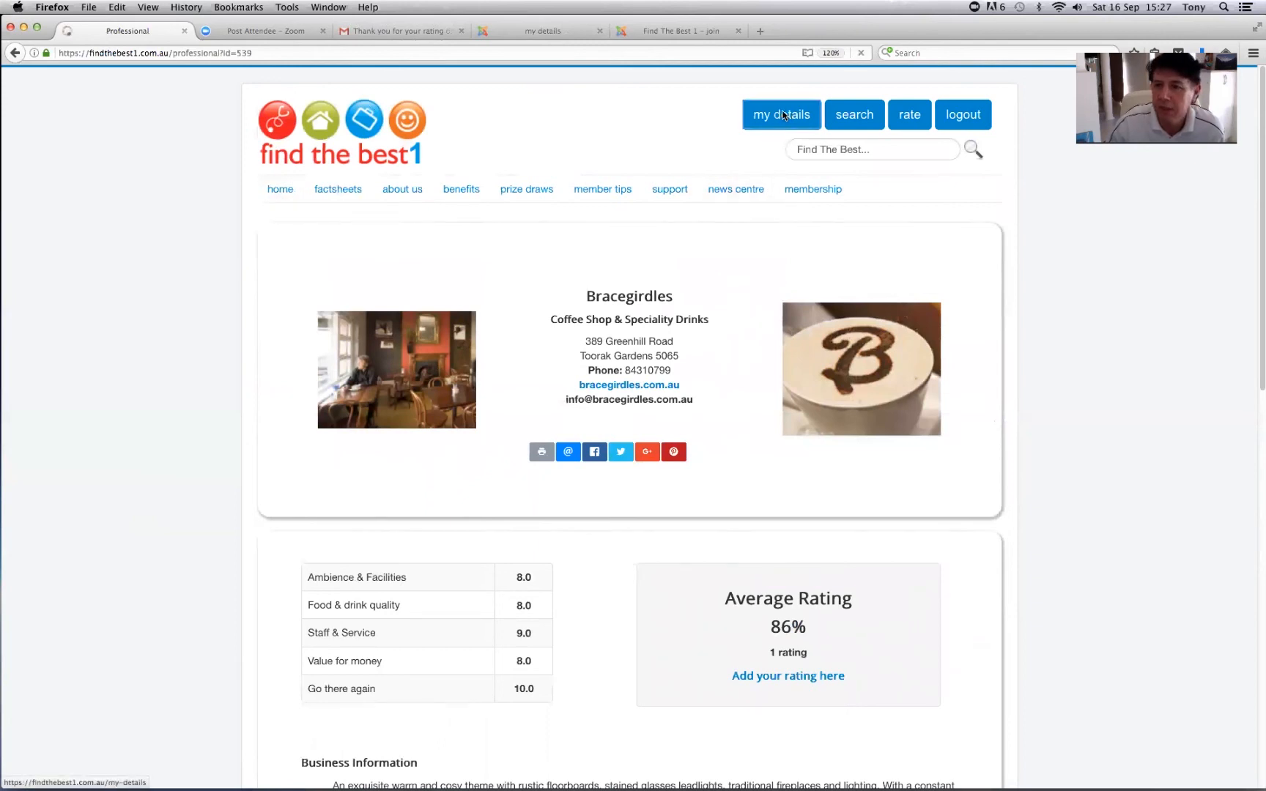